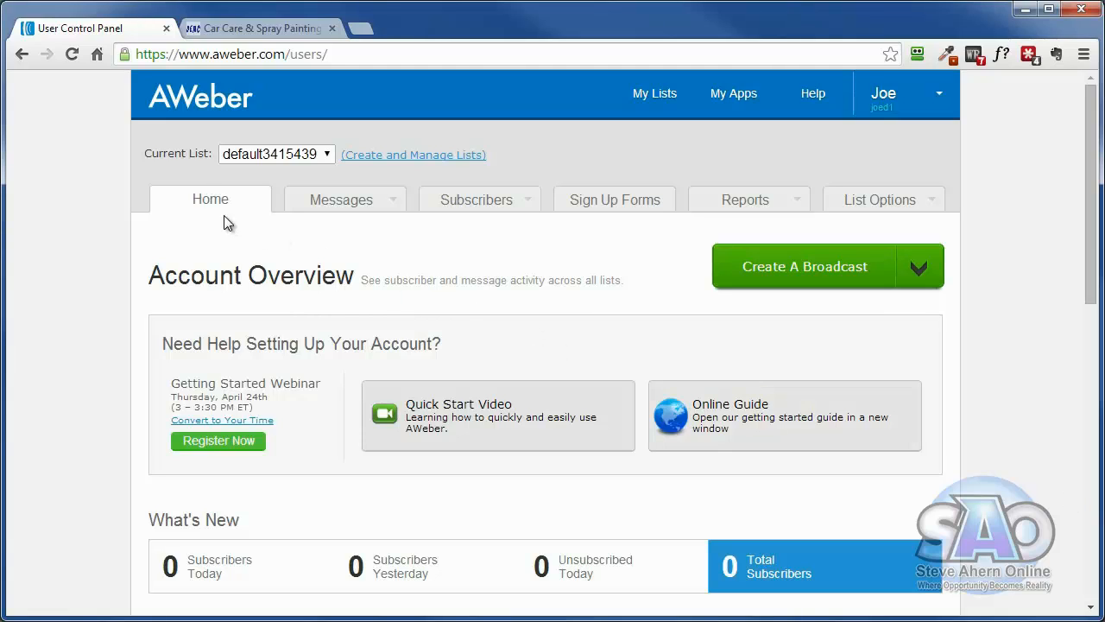
- Open list management from the account overview and deactivate the default3415439 list
click(203, 205)
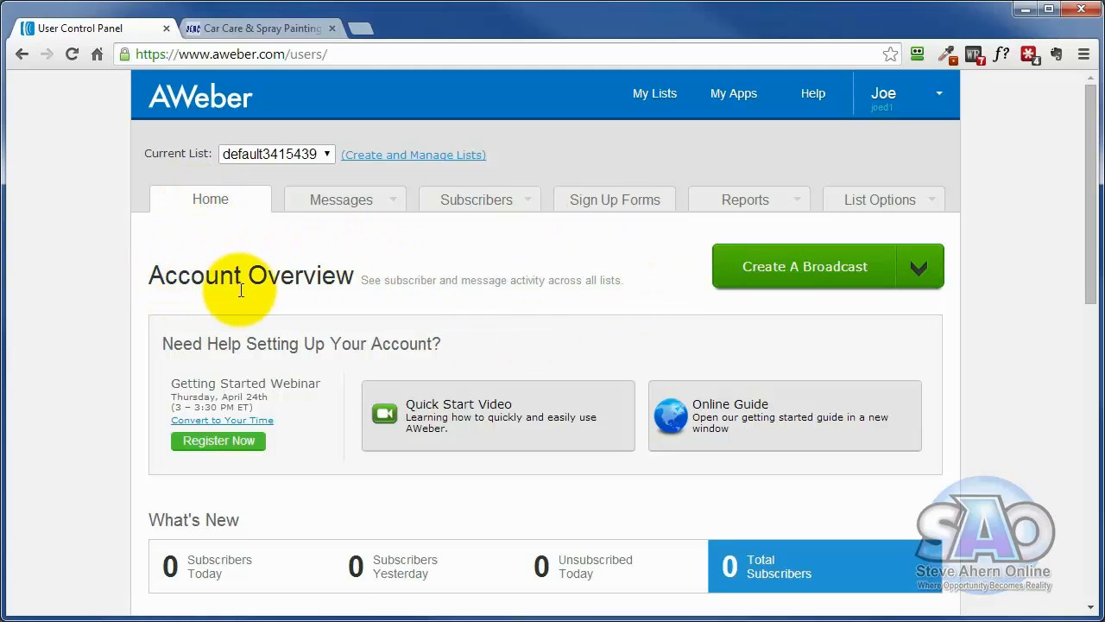
scroll(240, 290, down, 3)
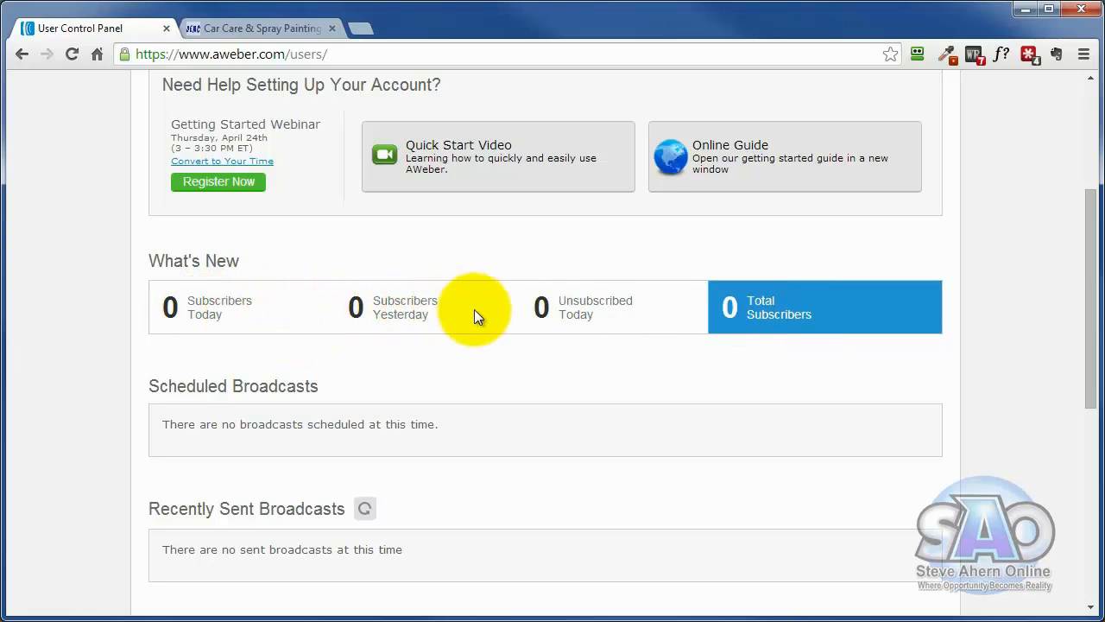
scroll(475, 318, down, 4)
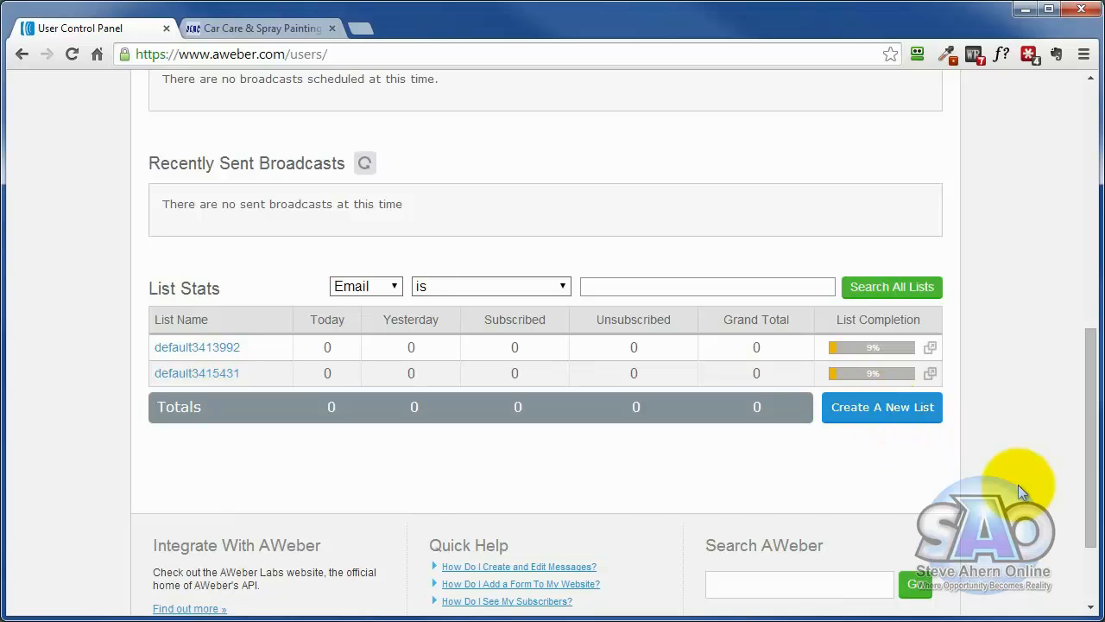
scroll(1018, 483, up, 7)
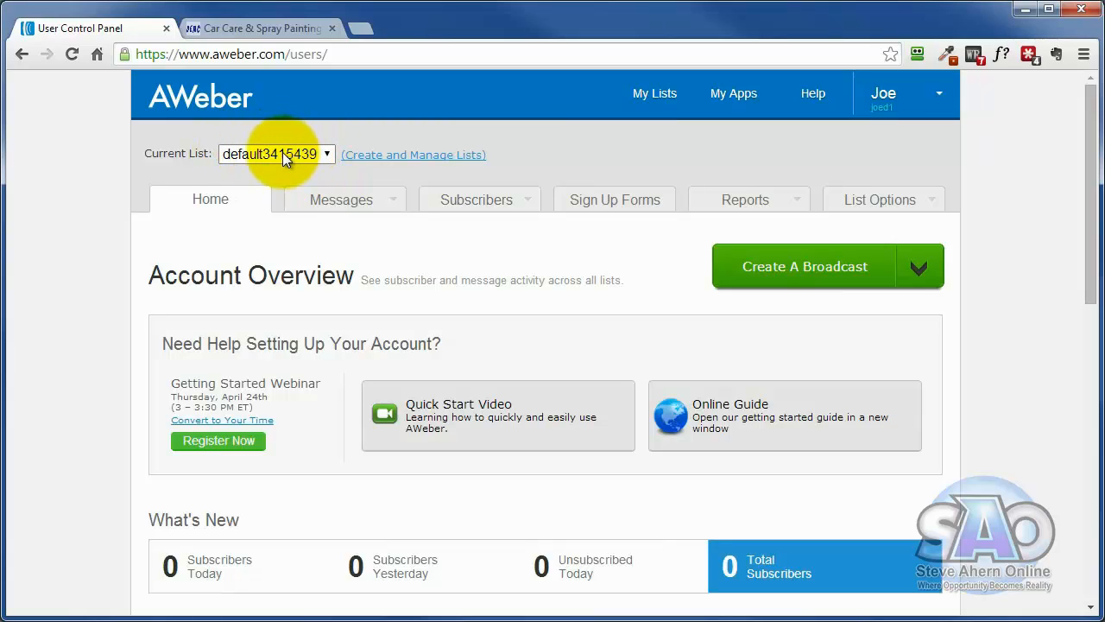
click(367, 161)
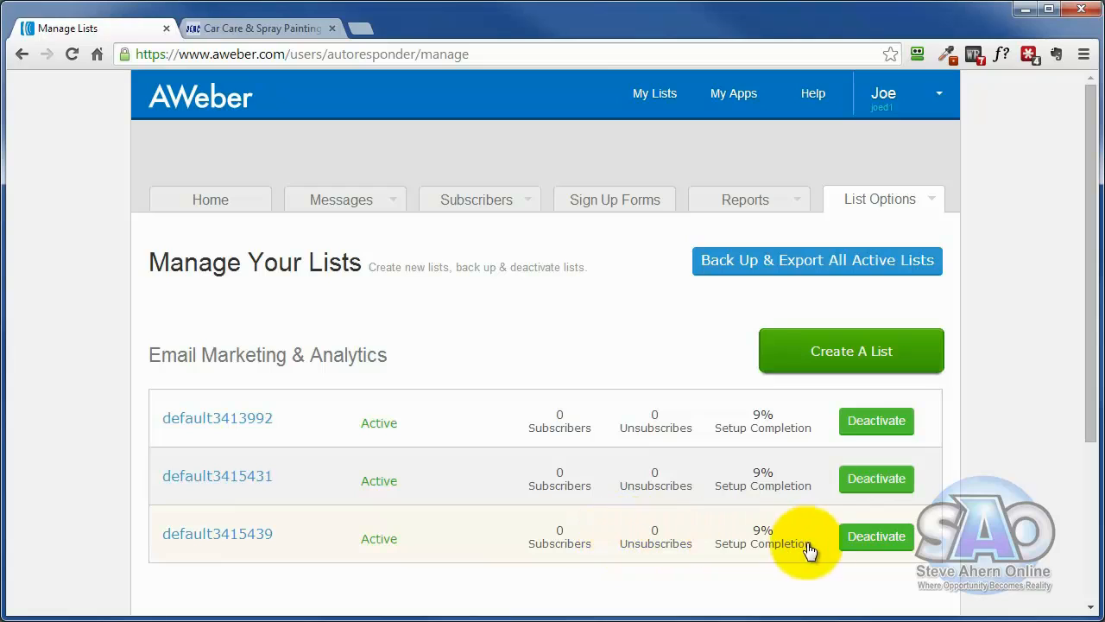
click(874, 539)
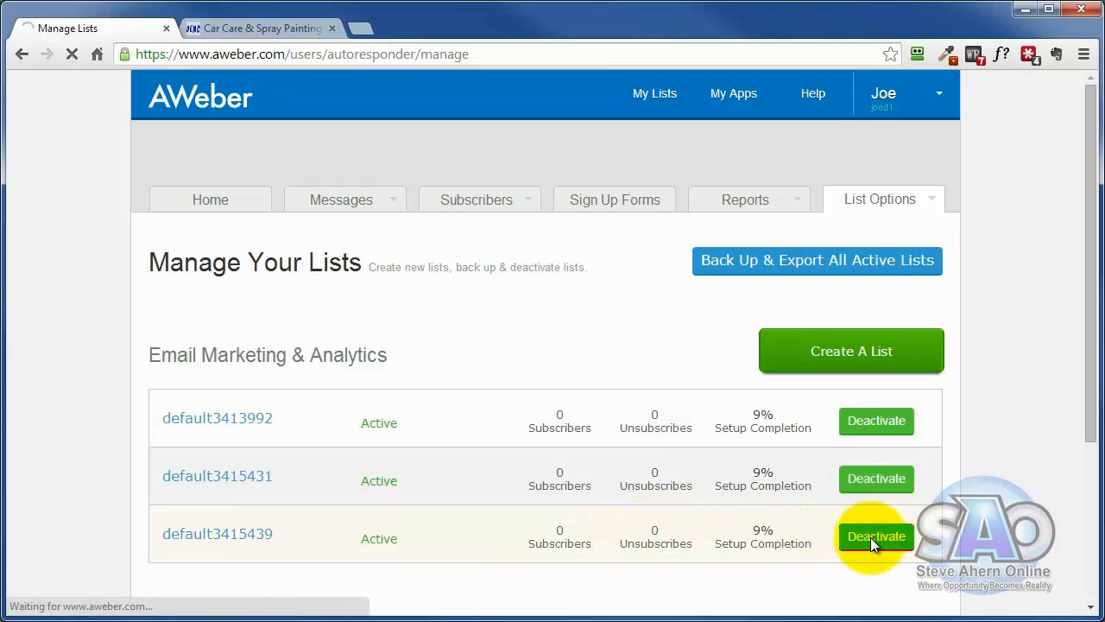
scroll(980, 518, down, 1)
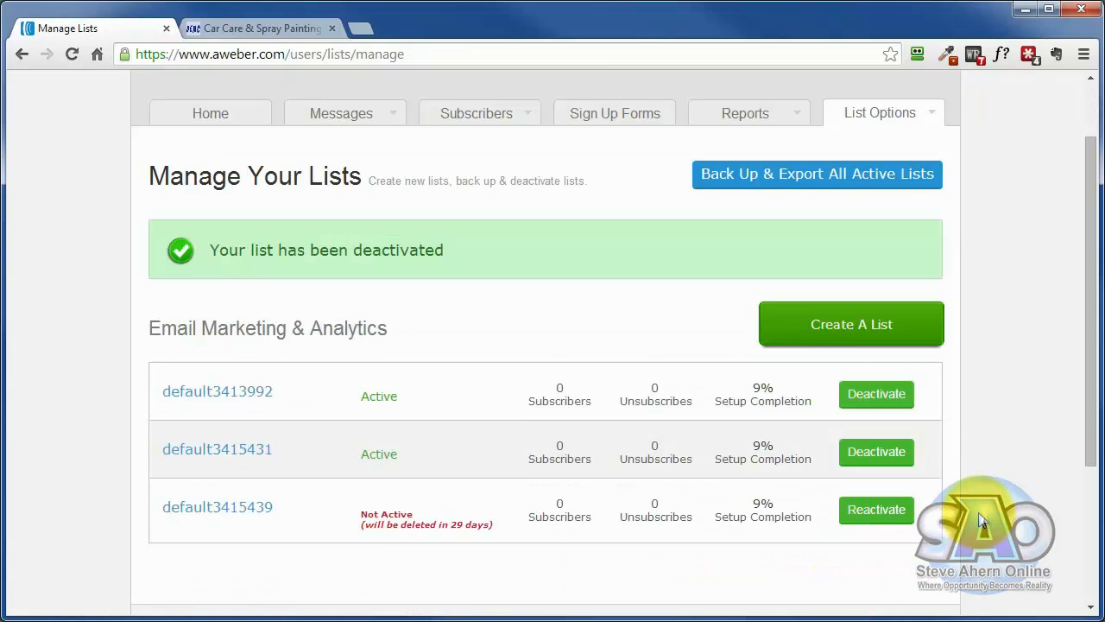
scroll(980, 519, down, 1)
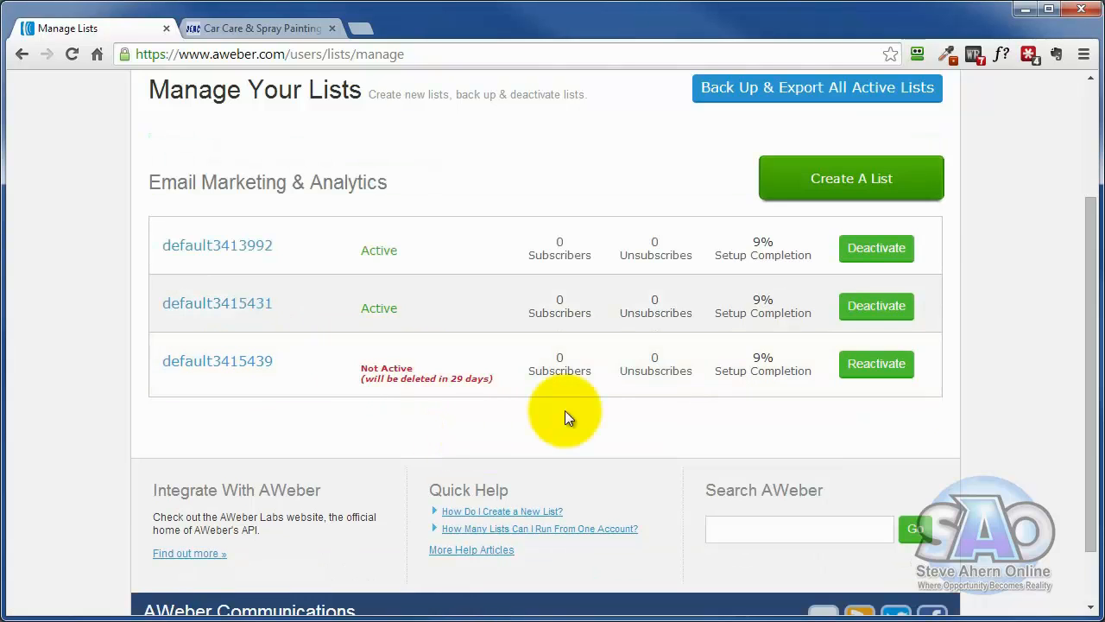
- Create a new list and dismiss the Setup Wizard on its settings page
scroll(564, 417, up, 1)
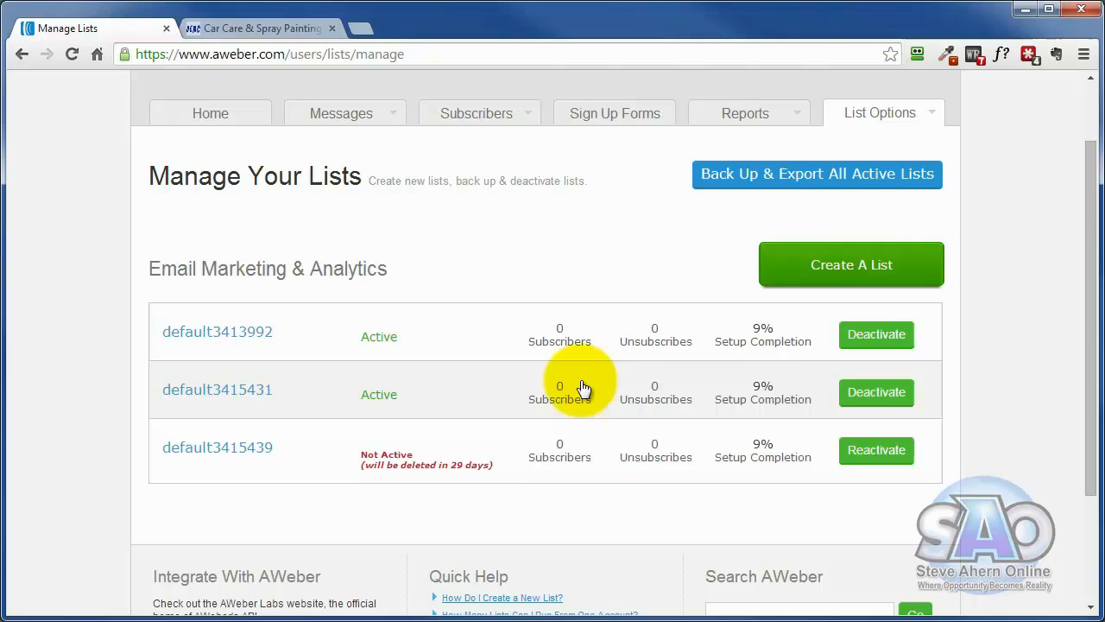
click(860, 273)
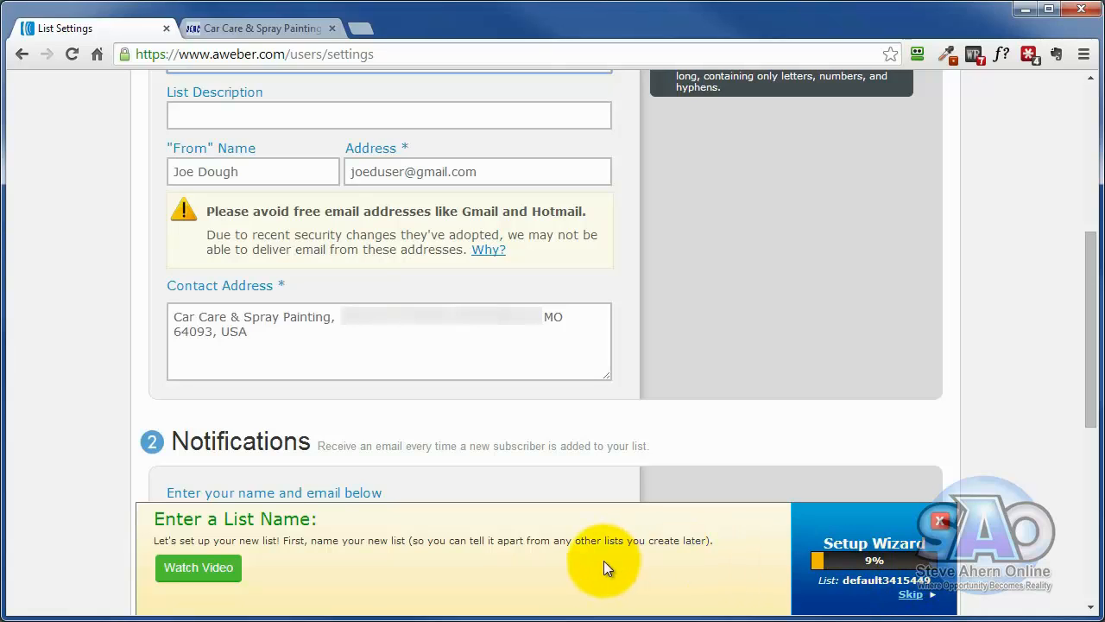
click(941, 521)
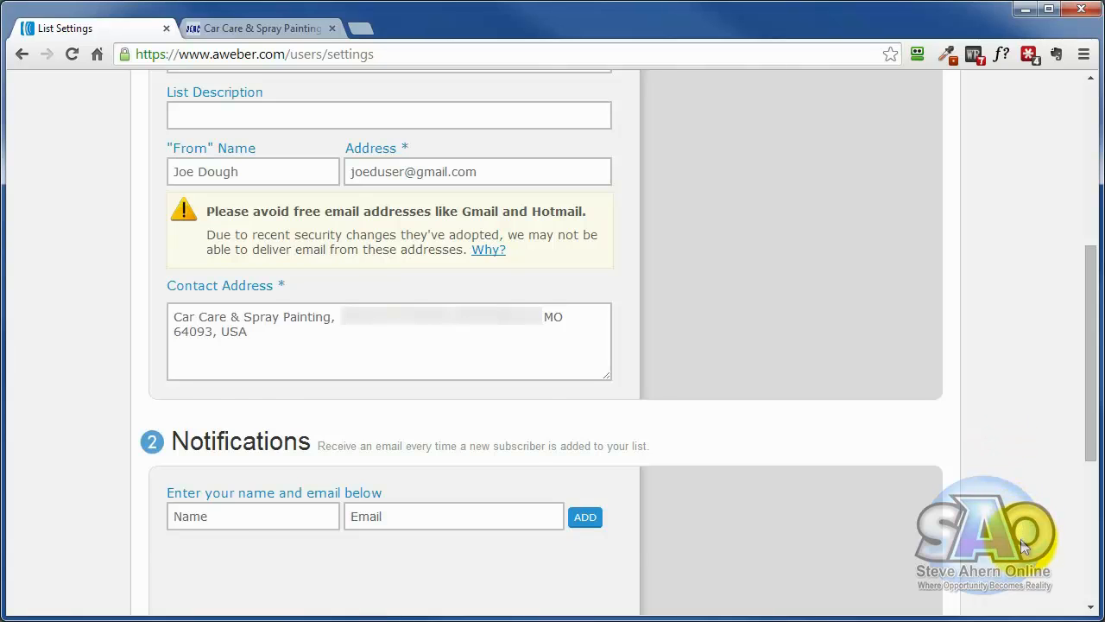
scroll(1025, 545, up, 3)
- Check the Car Care & Spray Painting website's title and name the new list car-care385
click(282, 310)
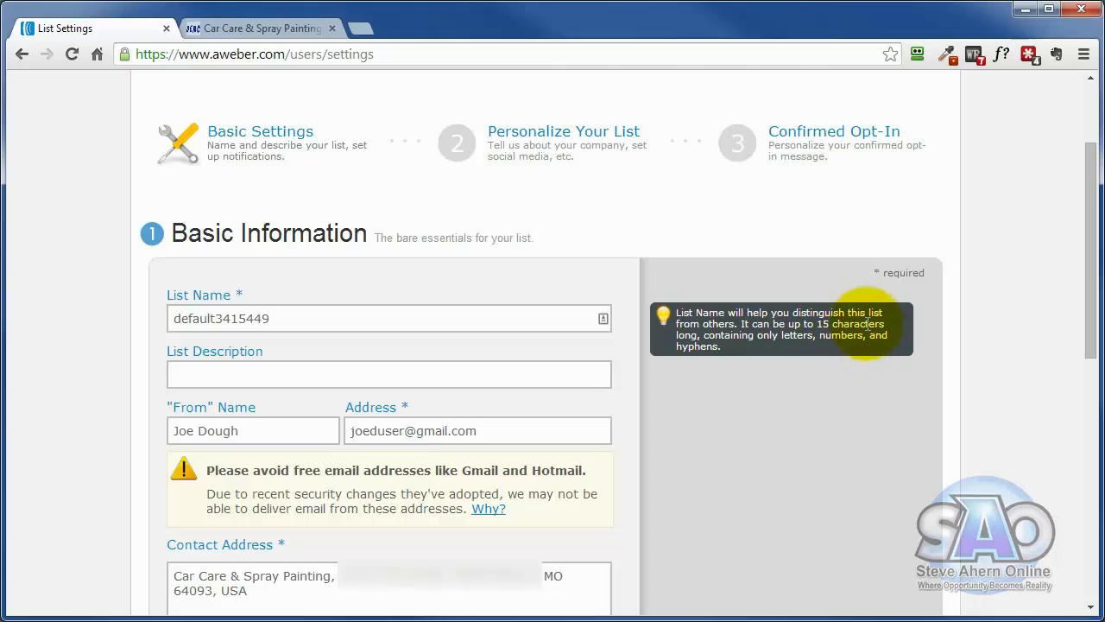
click(271, 316)
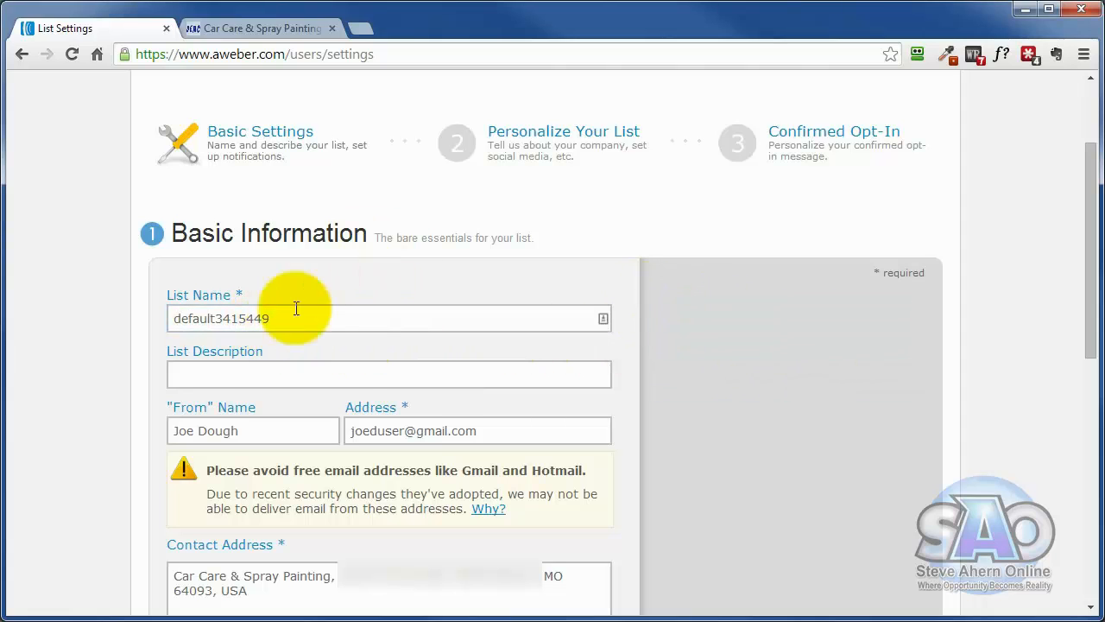
click(231, 26)
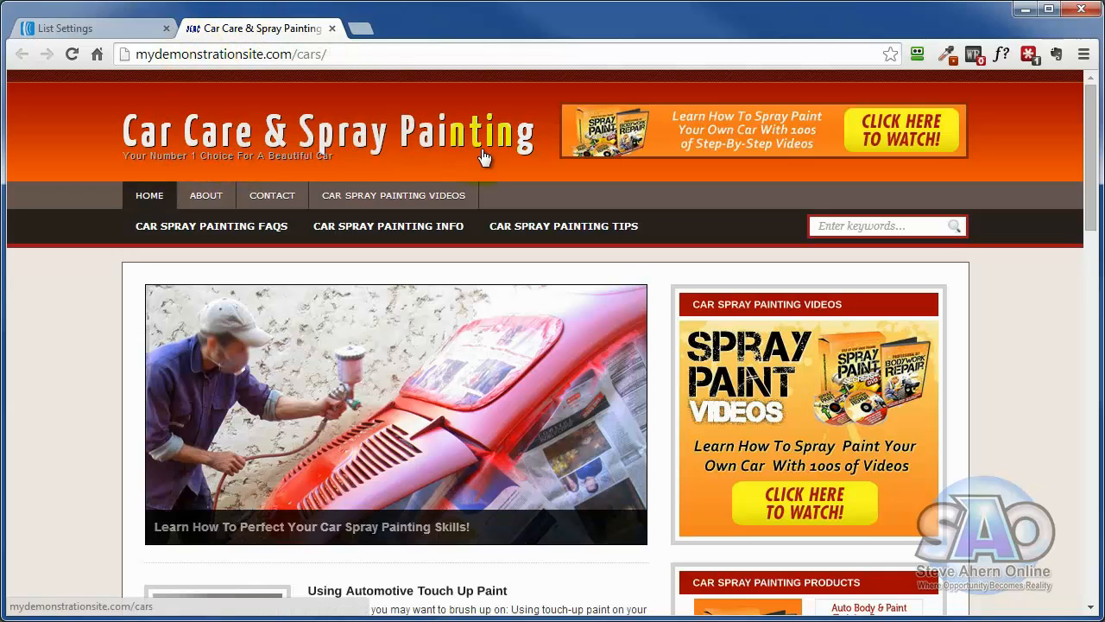
click(75, 28)
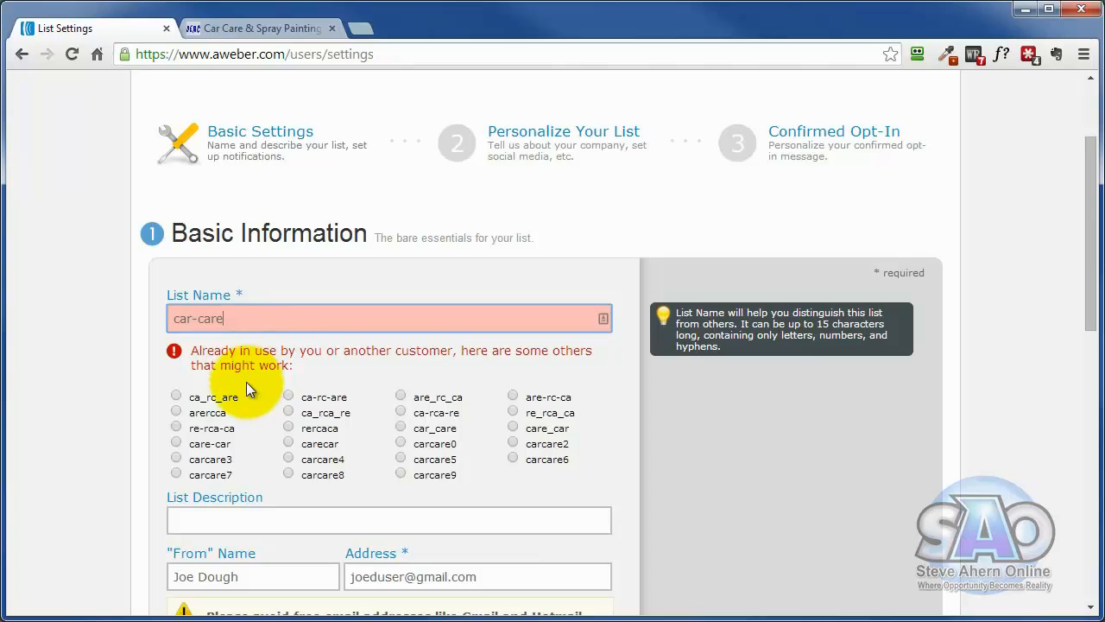
click(199, 317)
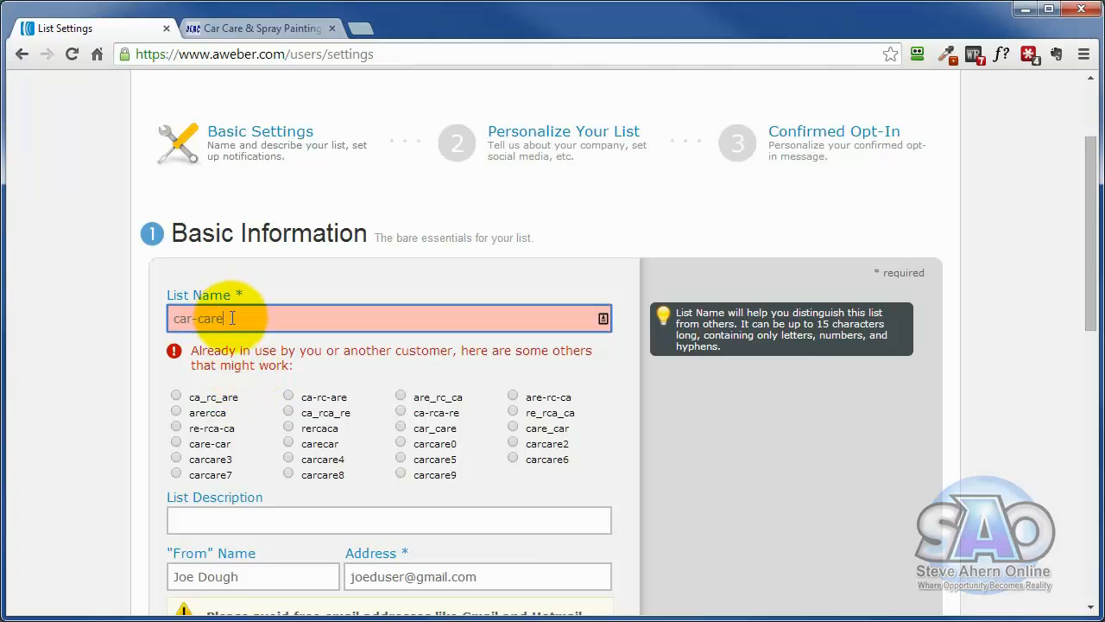
text(385)
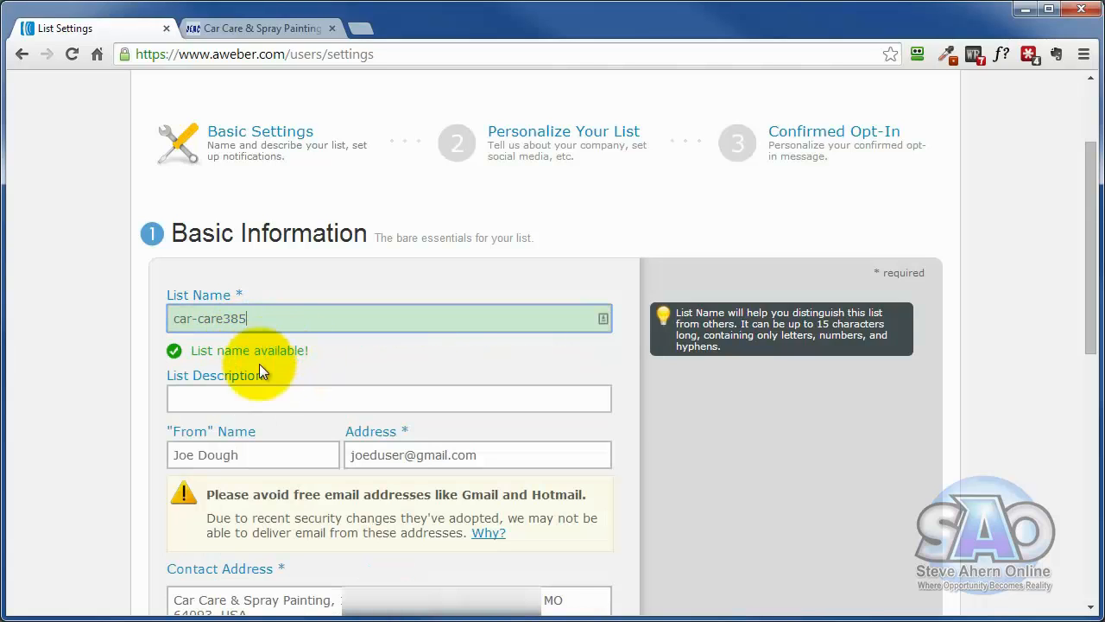
- Set the list description to "Car Care & Spray Painting", matching the website's title
click(202, 400)
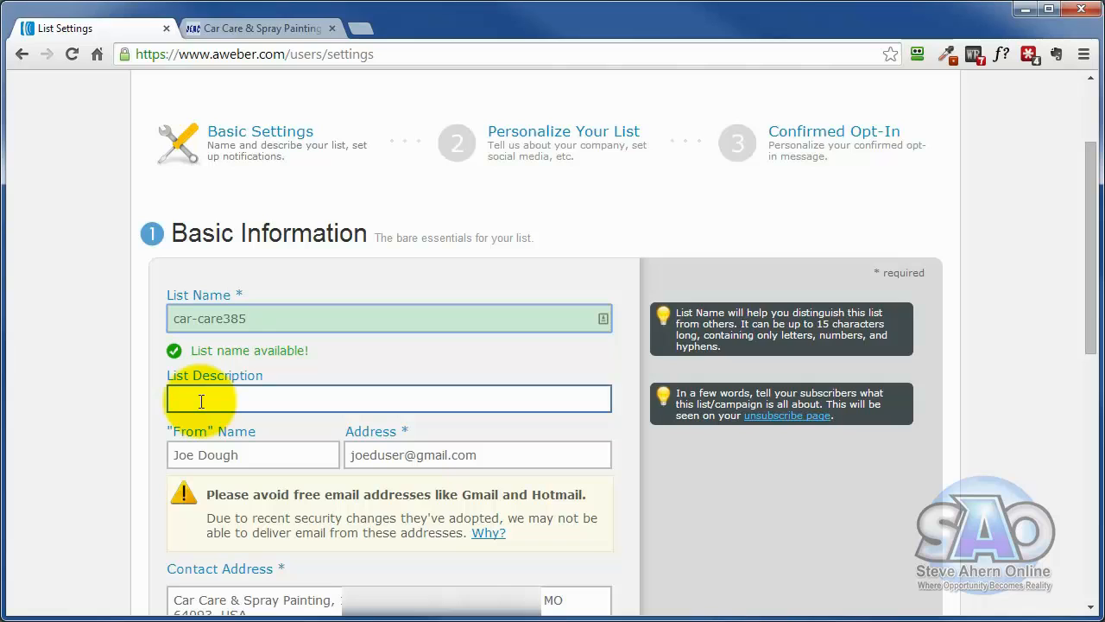
click(195, 317)
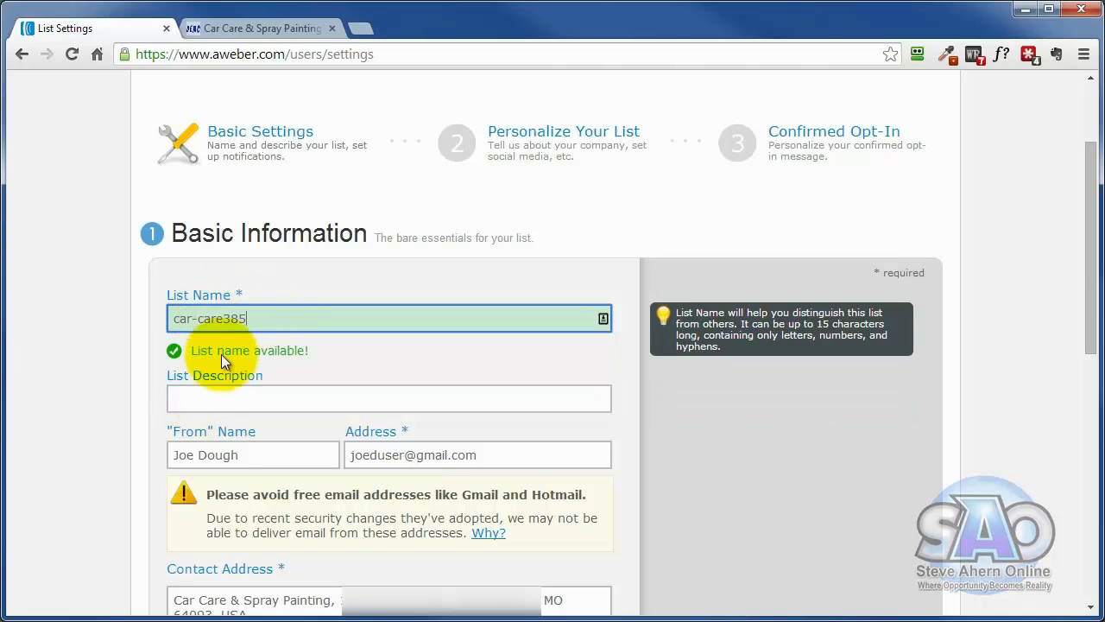
click(185, 402)
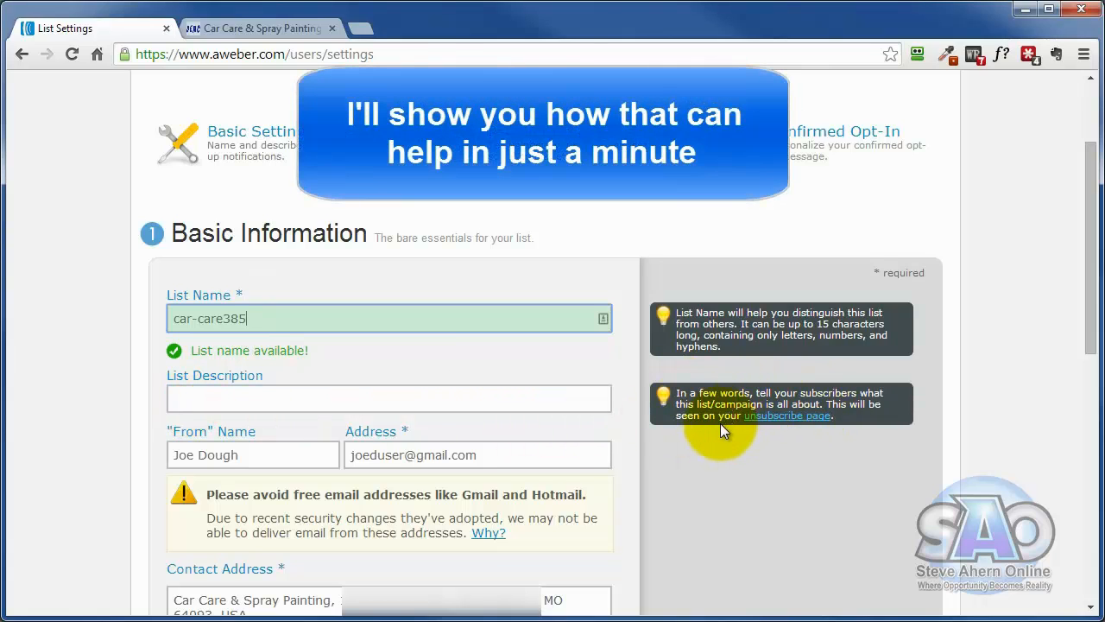
click(442, 400)
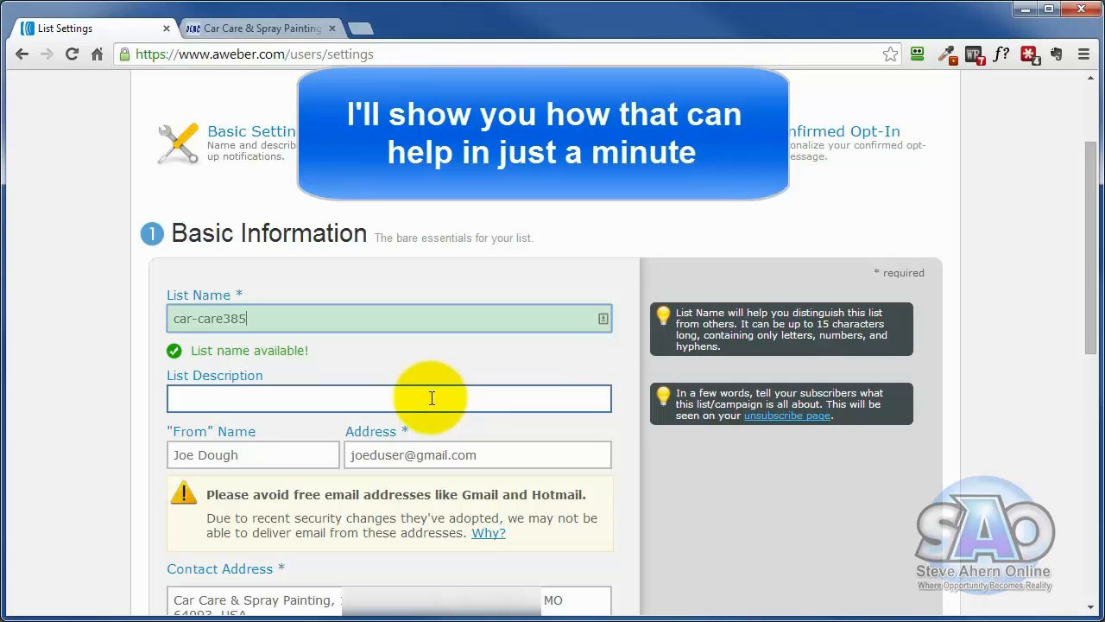
click(279, 28)
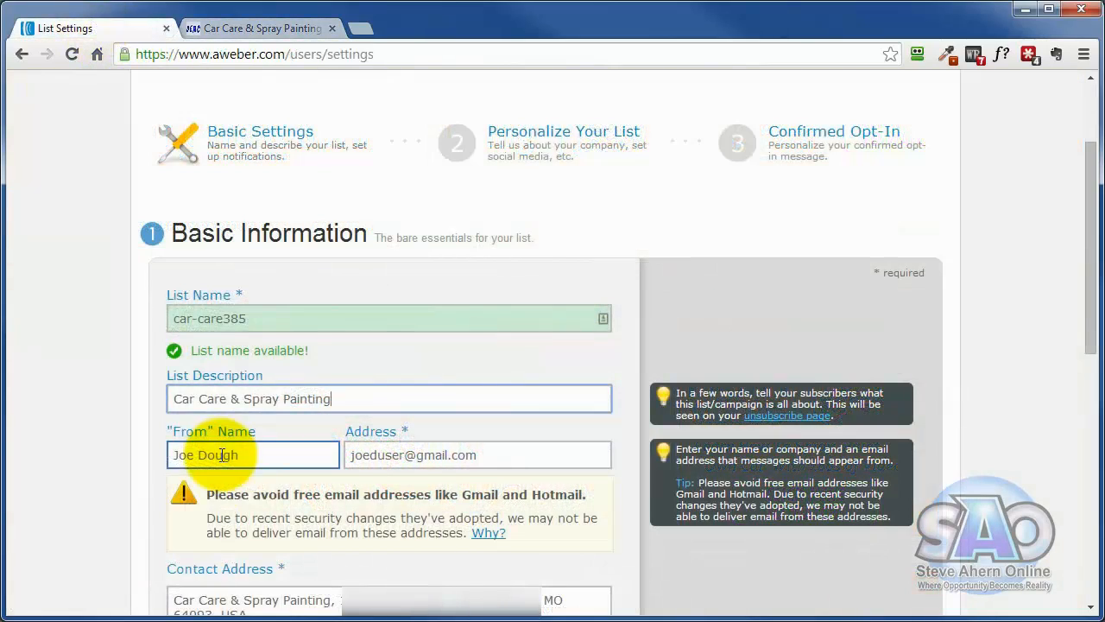
- Review the sender address, contact address and notification fields, leave the notifications blank, and save the basic list settings
click(421, 460)
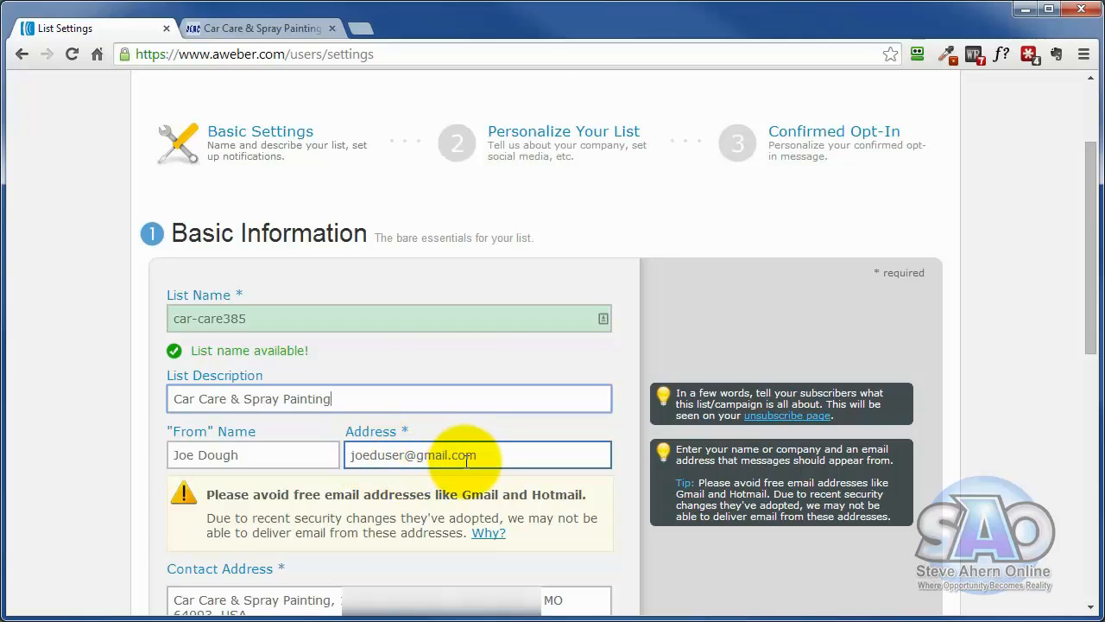
click(255, 31)
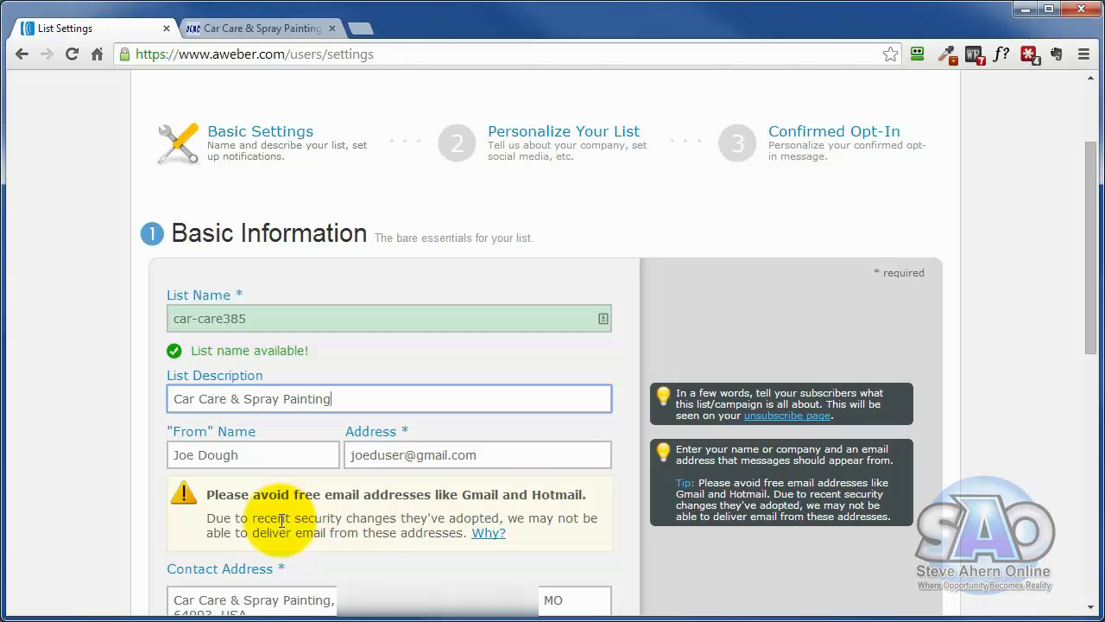
scroll(282, 521, down, 2)
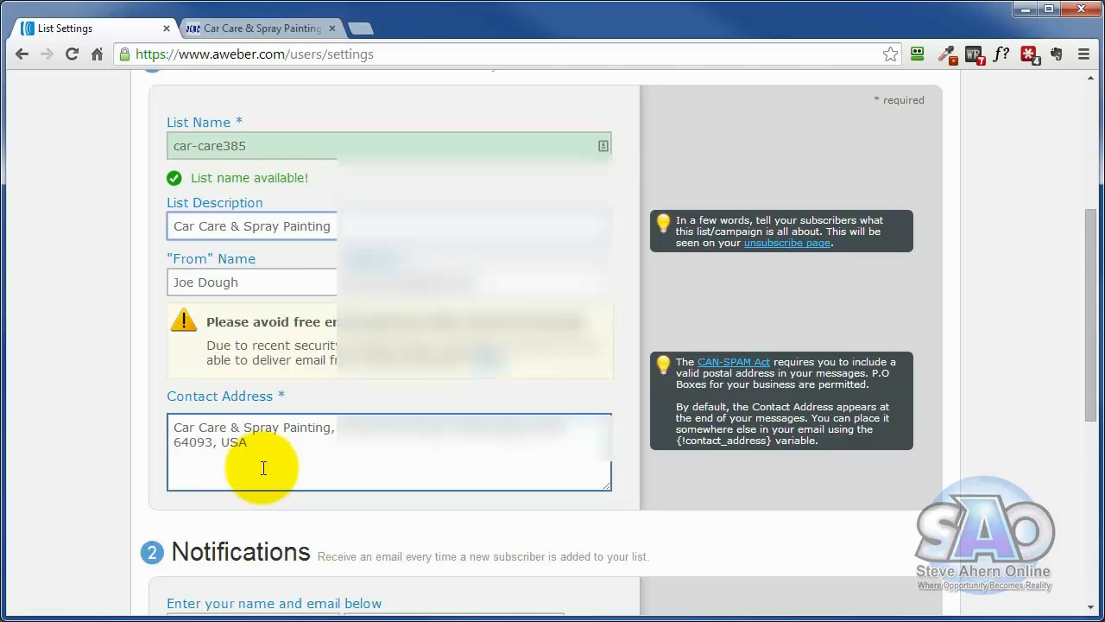
scroll(264, 467, down, 3)
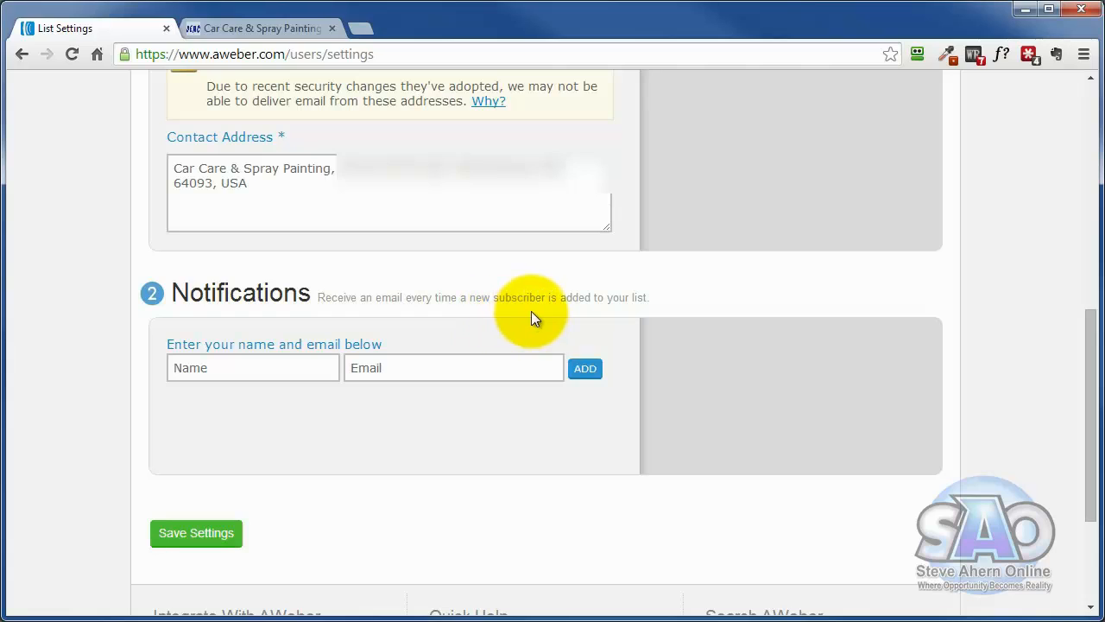
click(281, 368)
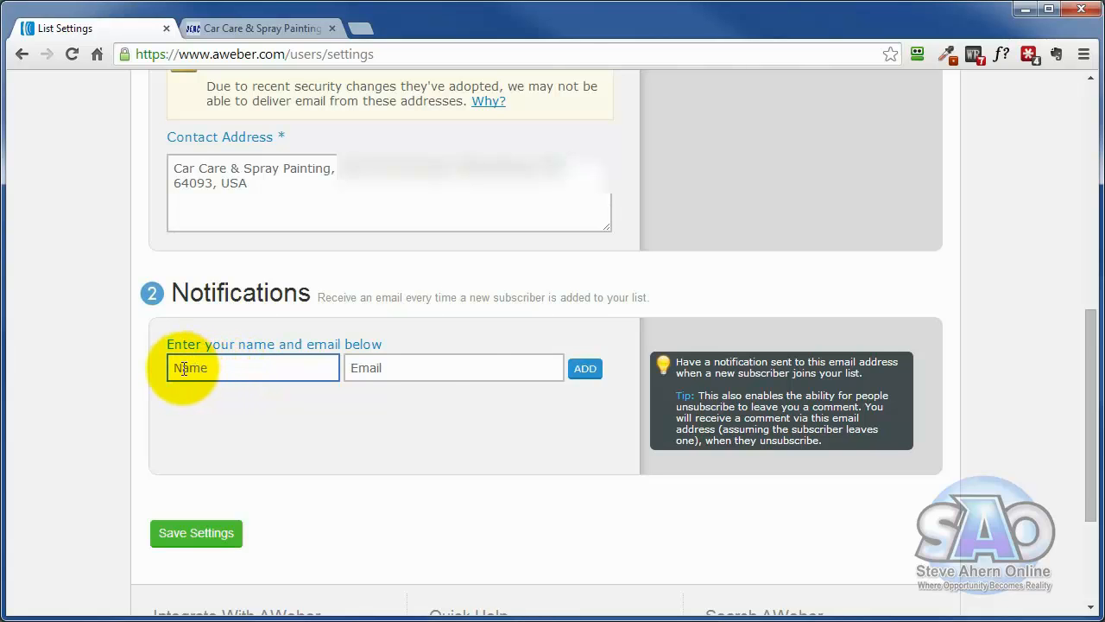
click(456, 367)
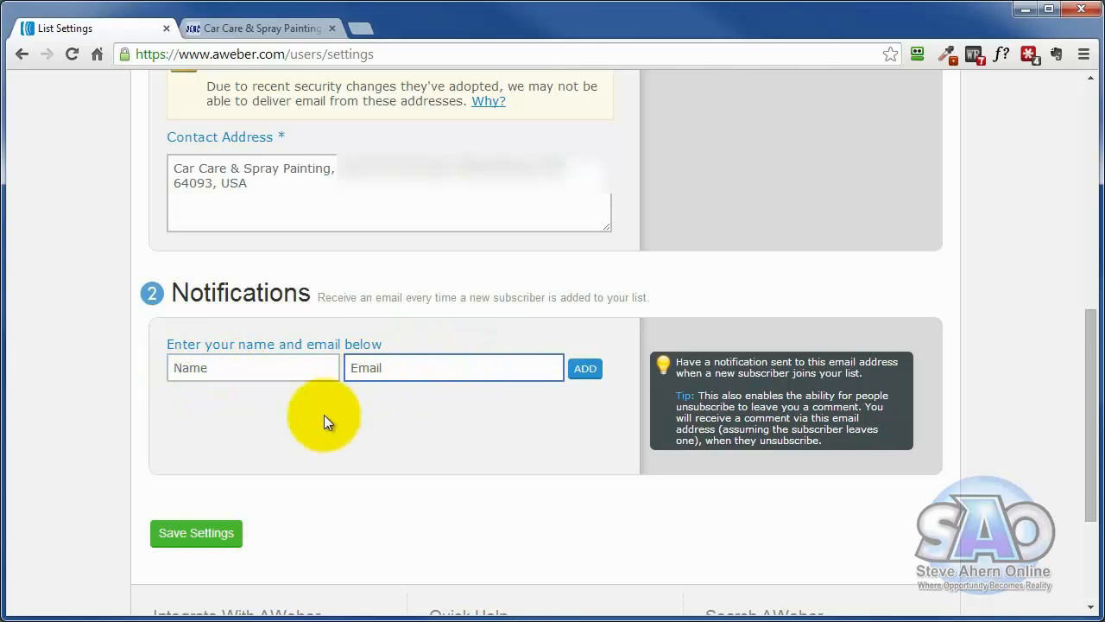
click(184, 533)
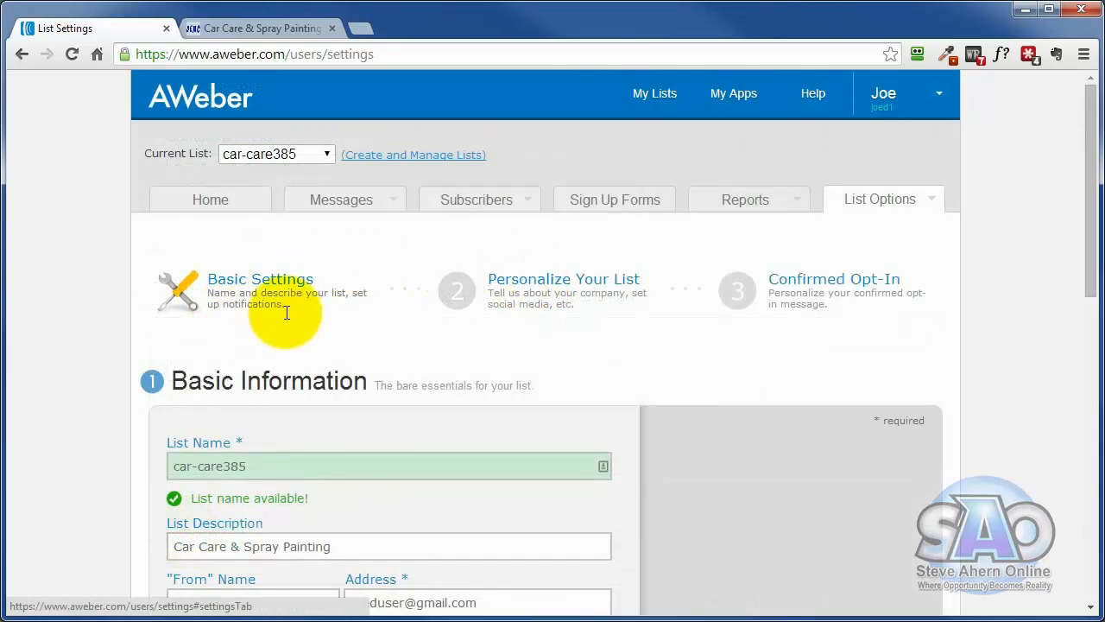
- Open the Personalize Your List settings and look through the company branding, social media sharing and global text snippet sections
click(529, 282)
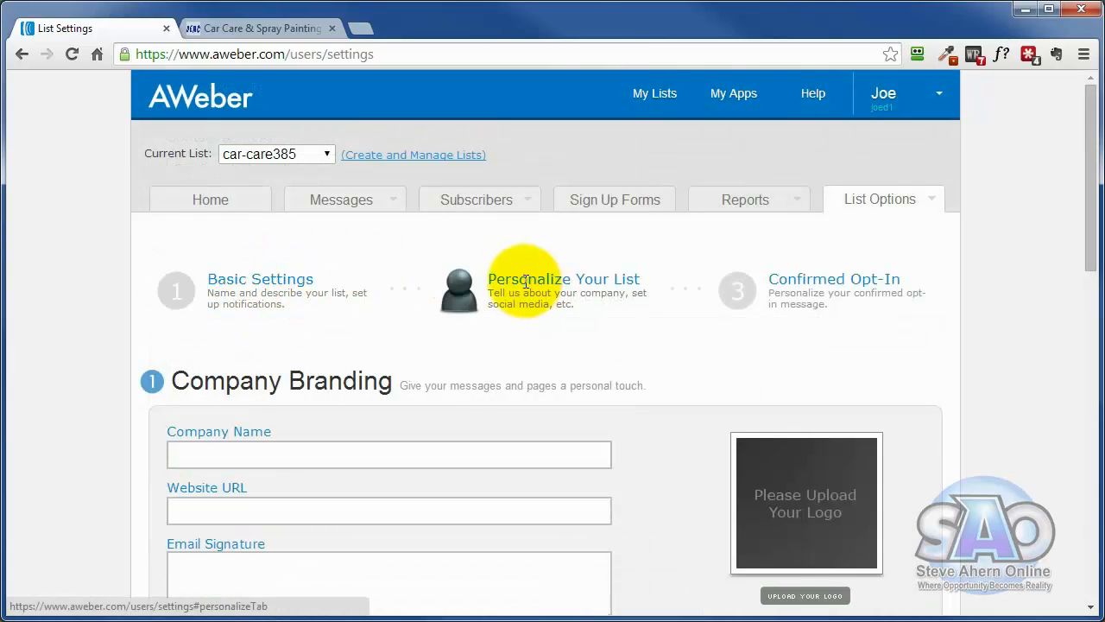
scroll(97, 385, down, 1)
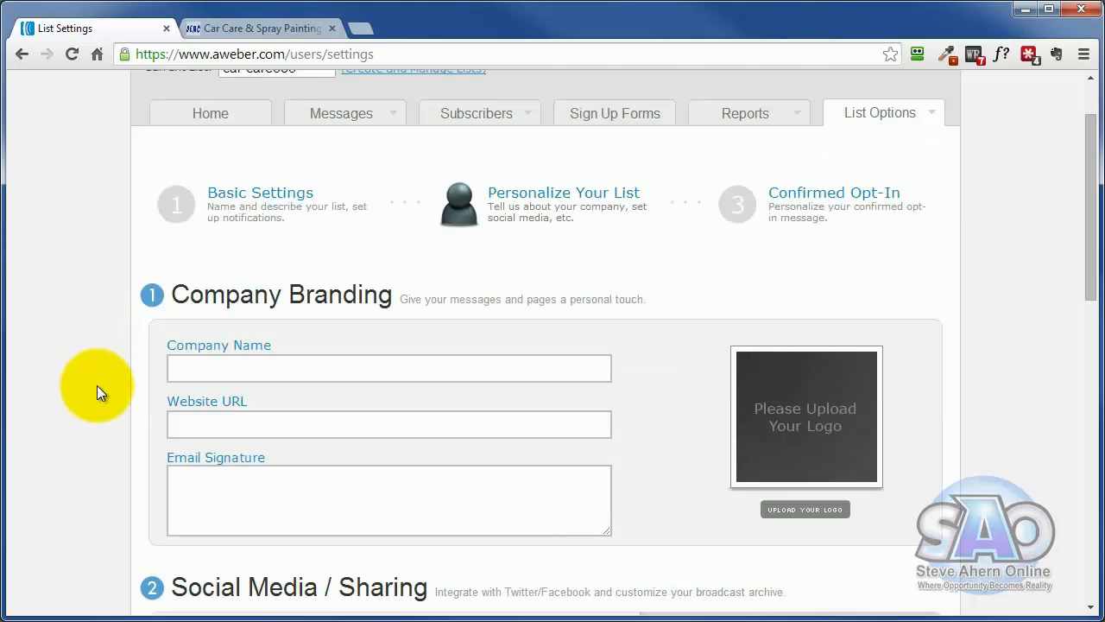
scroll(96, 379, down, 4)
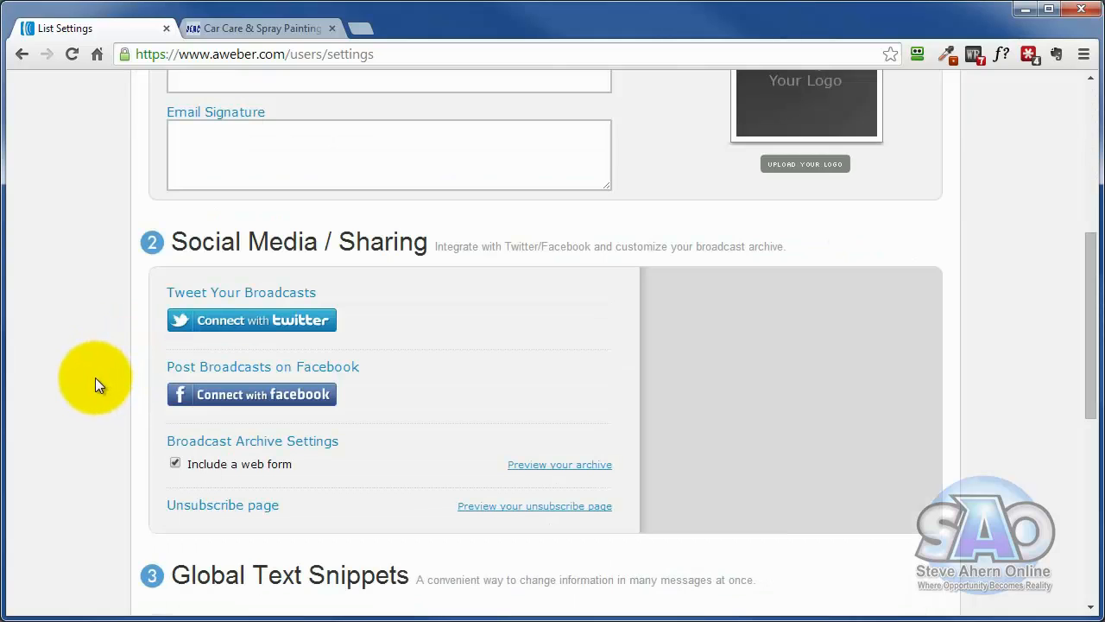
scroll(91, 393, down, 4)
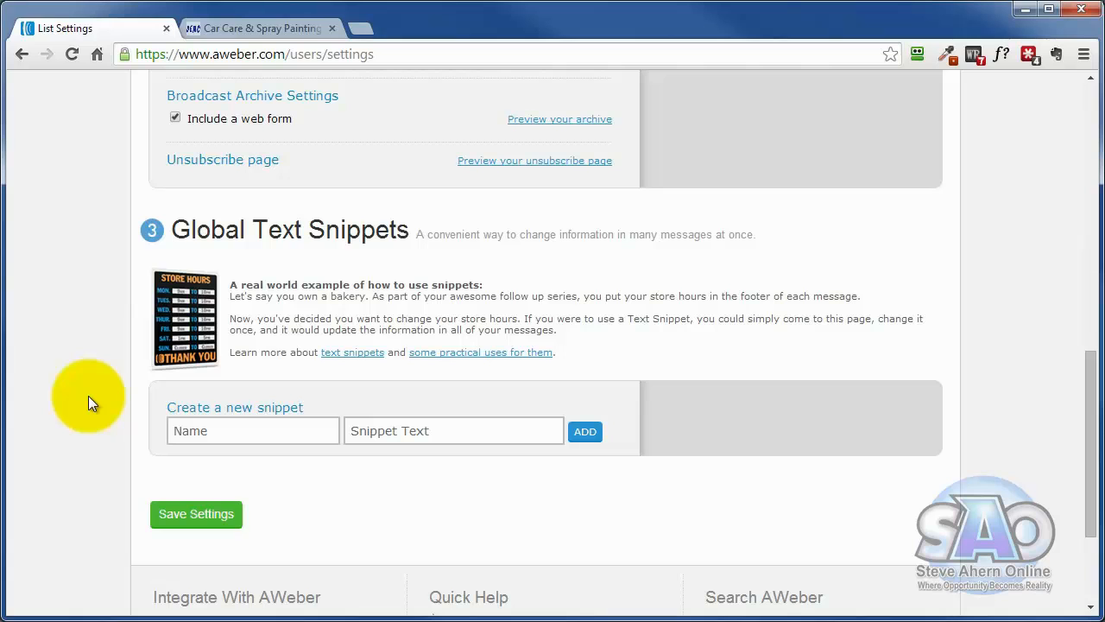
scroll(79, 431, up, 4)
scroll(74, 451, down, 3)
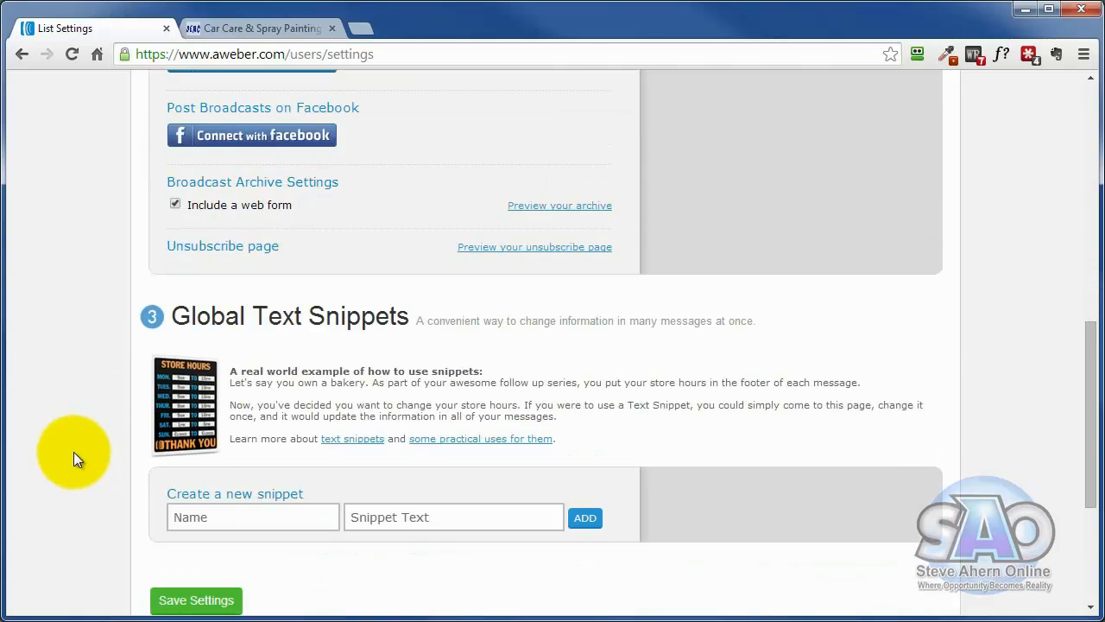
scroll(73, 451, up, 6)
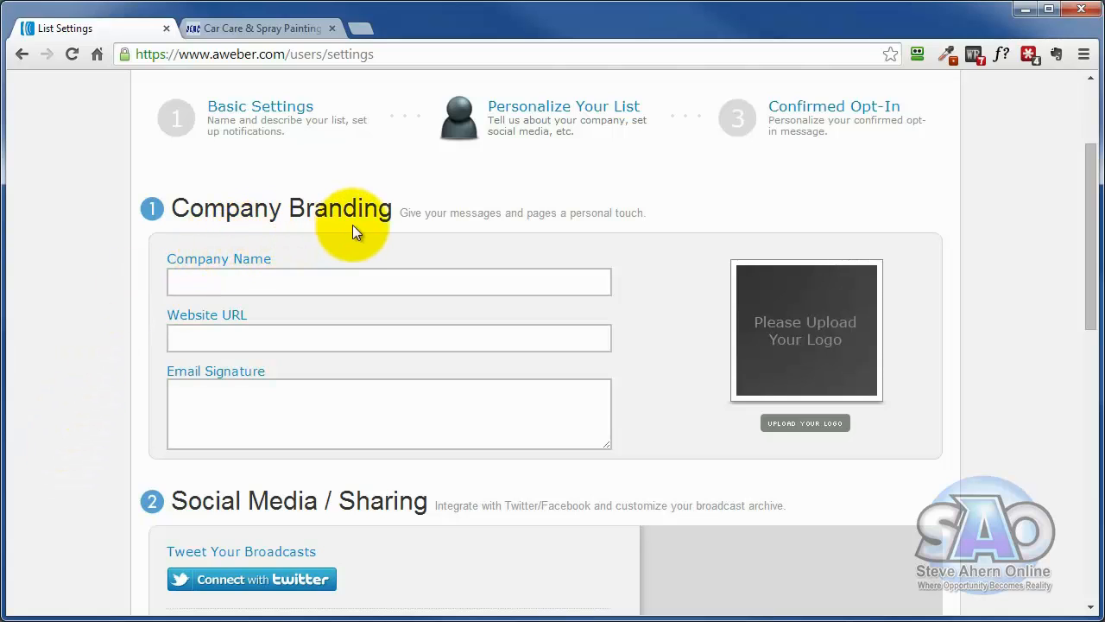
click(214, 276)
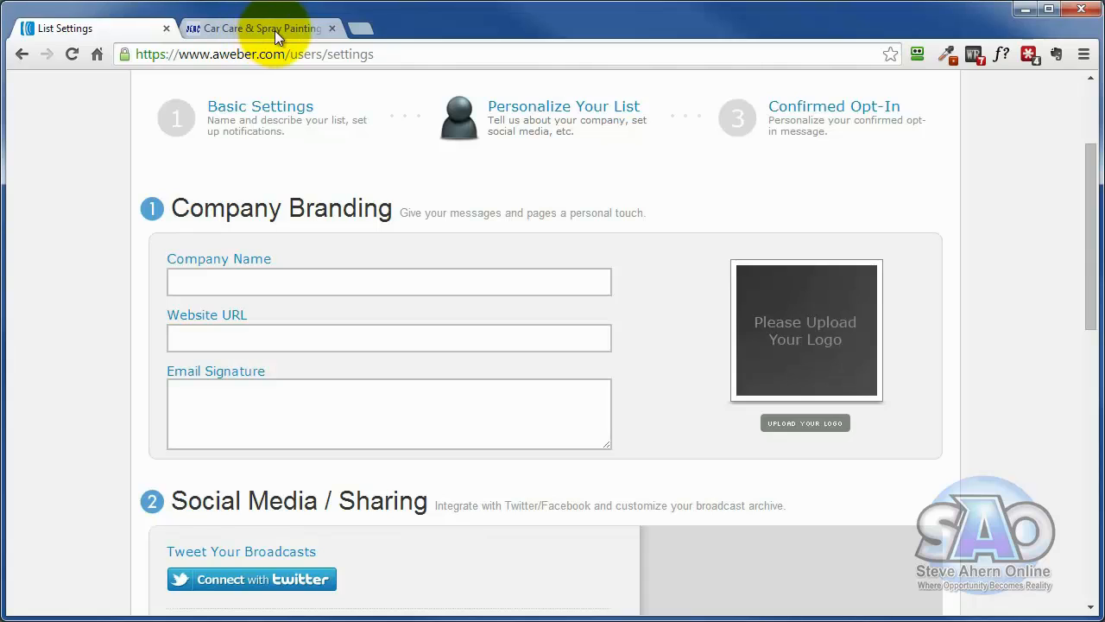
click(200, 339)
click(207, 402)
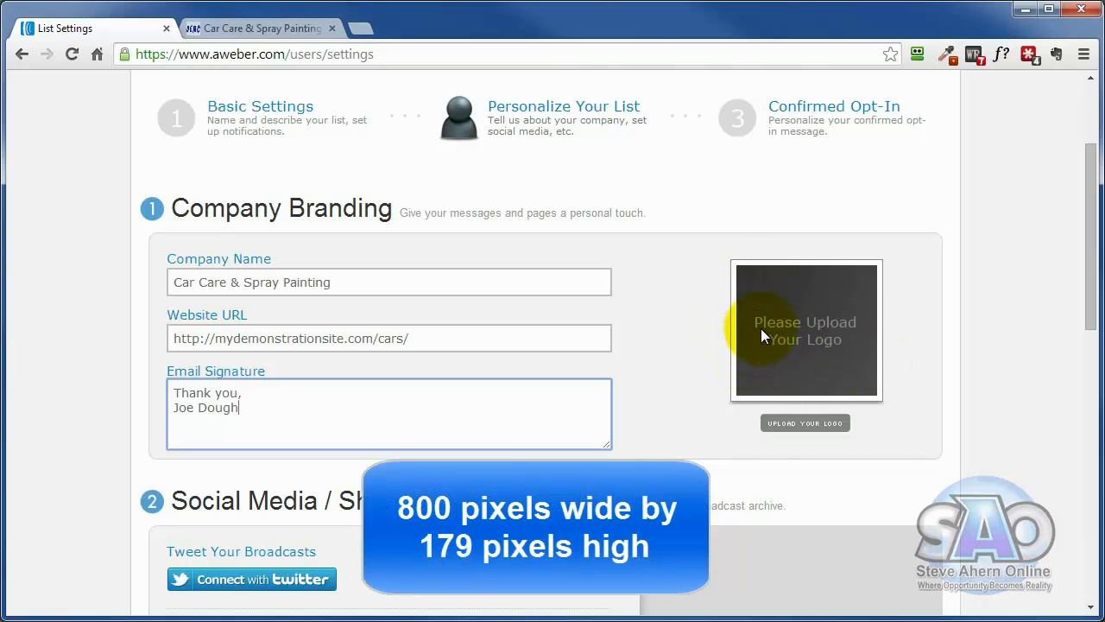
- Upload Car-care-aweber-header.jpg as the company logo and preview the unsubscribe page with it
click(816, 424)
click(342, 354)
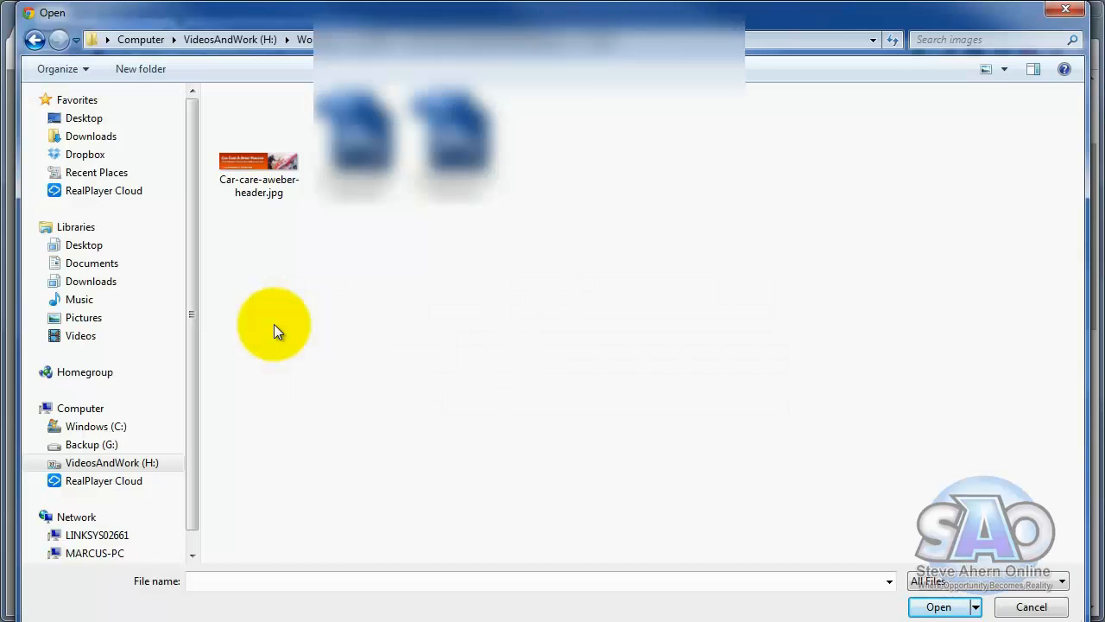
click(258, 164)
click(931, 606)
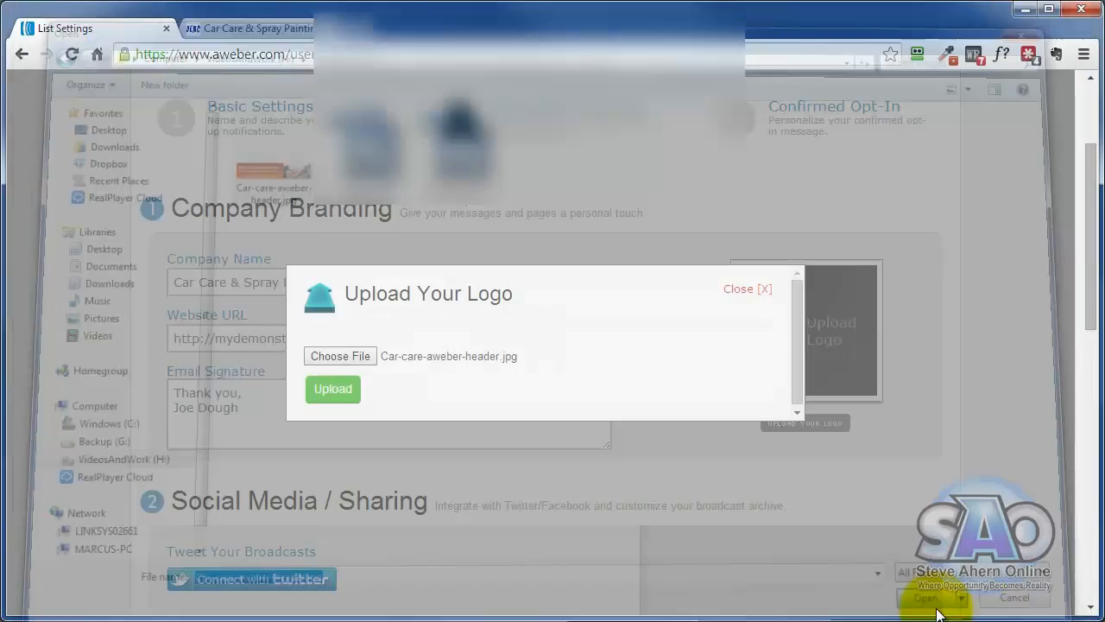
click(329, 394)
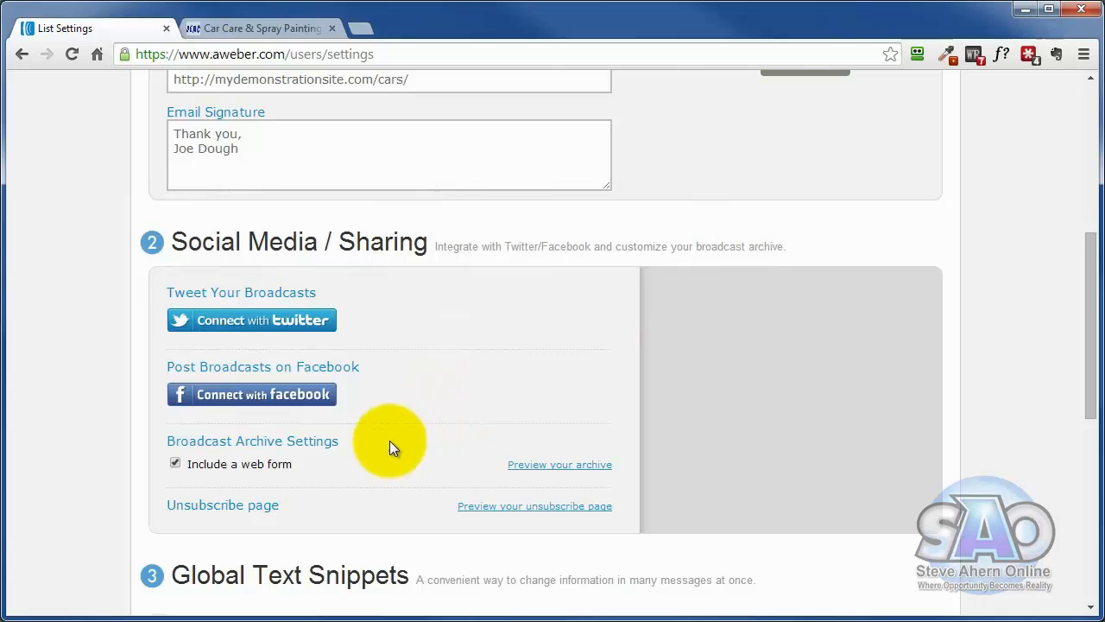
click(493, 513)
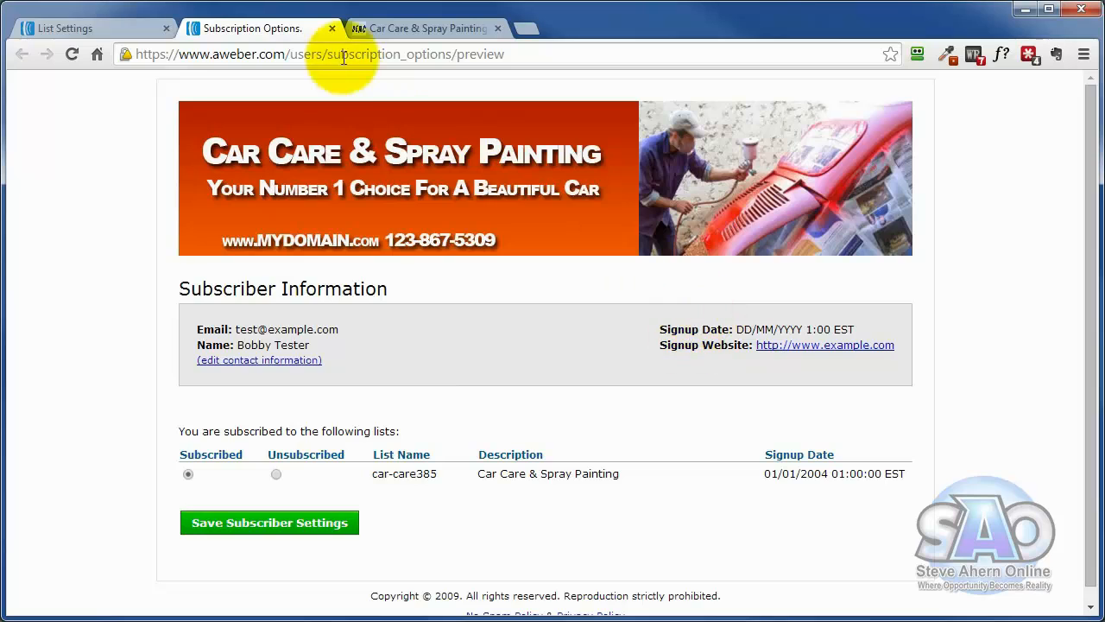
click(332, 29)
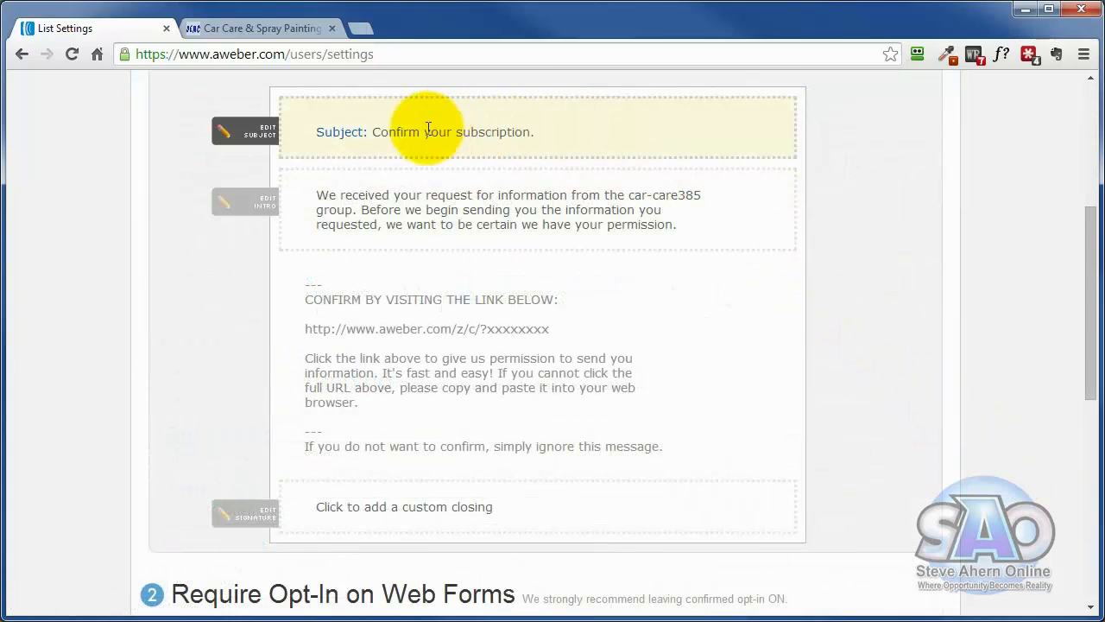
- Look through the Confirmed Opt-In settings, covering the confirmation message, the opt-in requirement on web forms and the success page
scroll(521, 385, up, 1)
scroll(521, 385, down, 1)
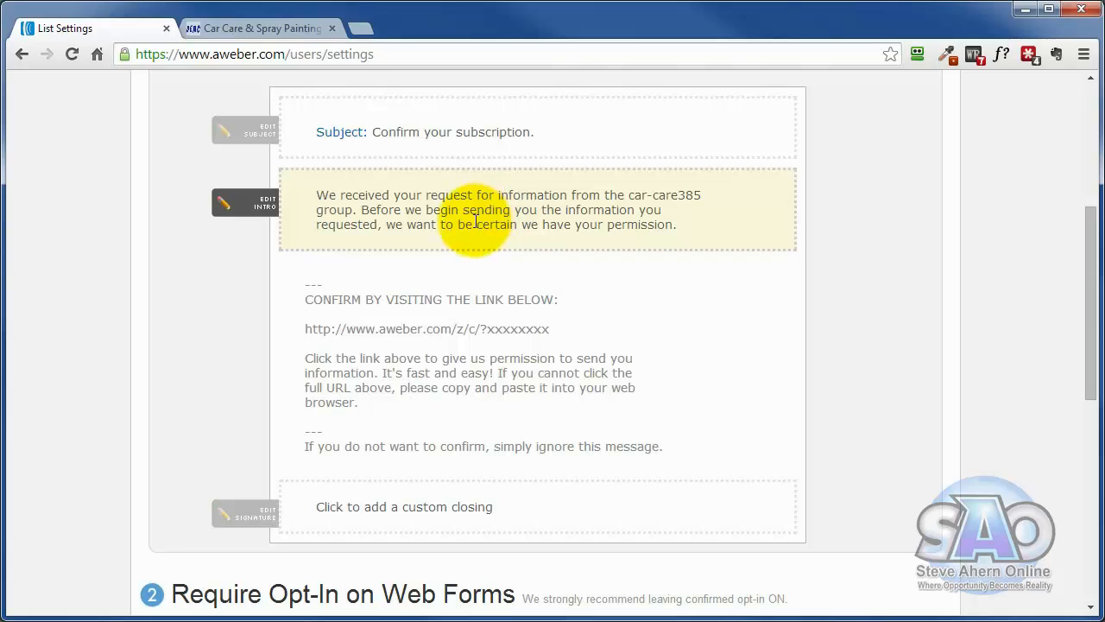
scroll(477, 214, down, 3)
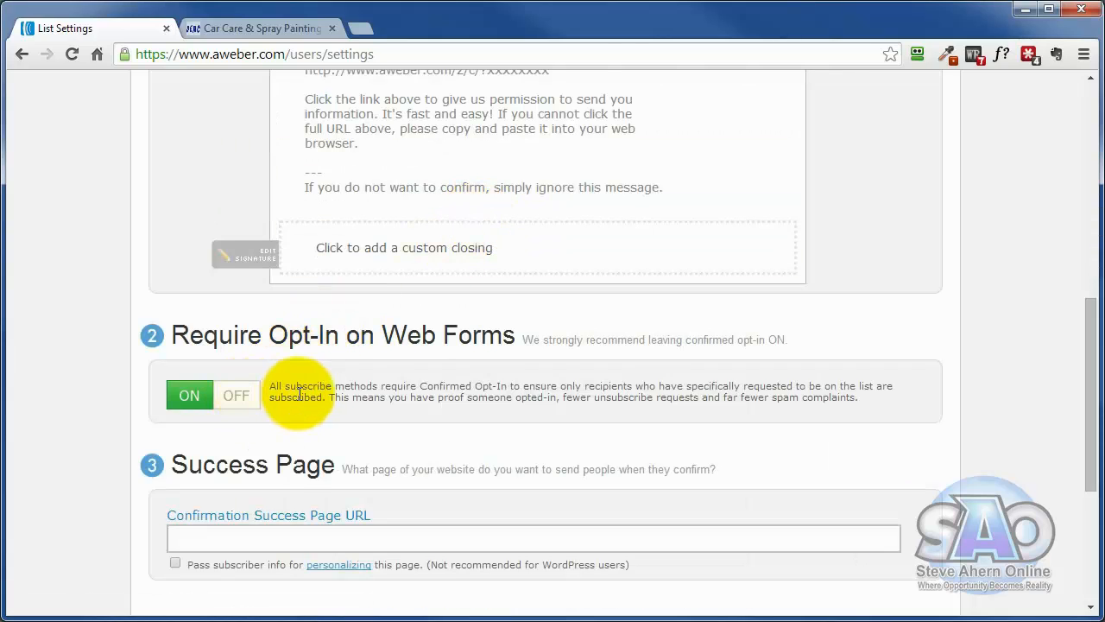
scroll(427, 397, down, 1)
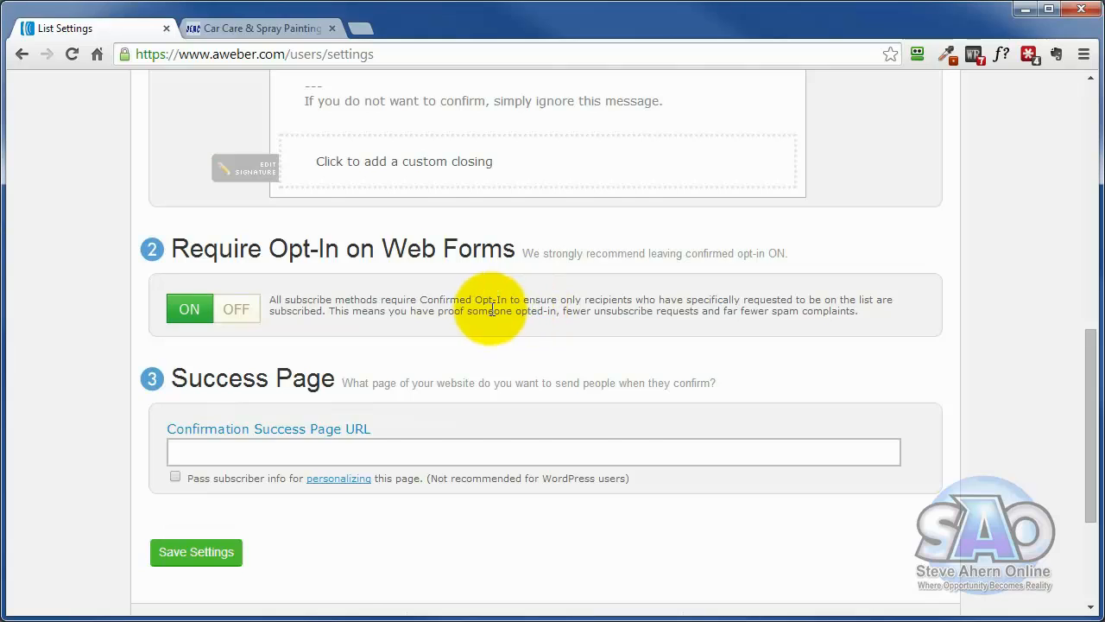
scroll(484, 327, up, 4)
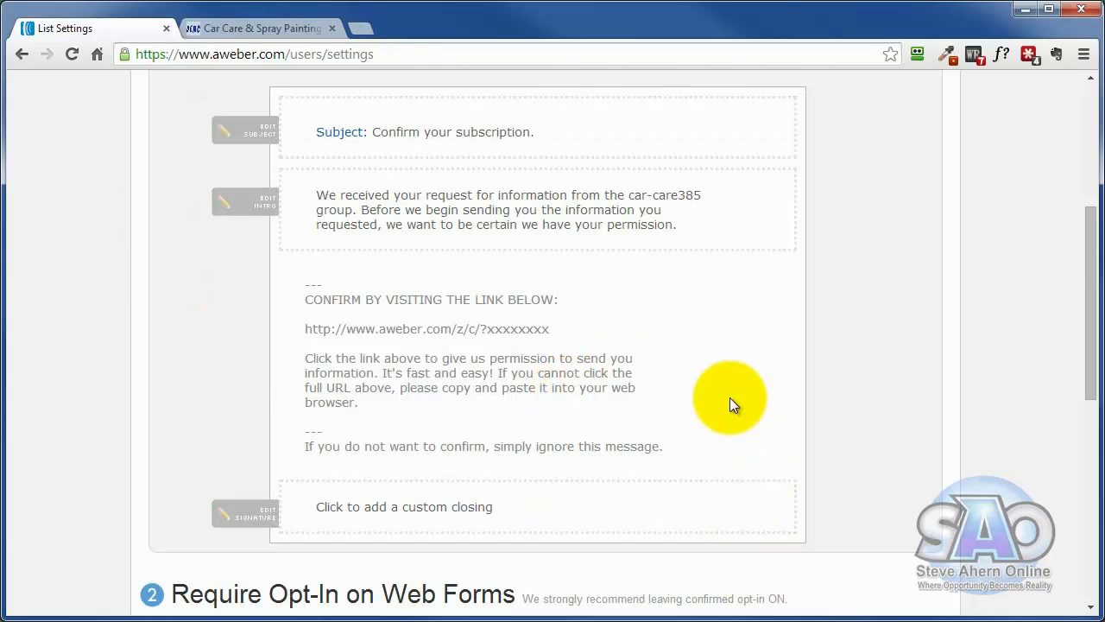
- Set the confirmation message's subject to the pre-approved "Confirm your request for information."
click(565, 136)
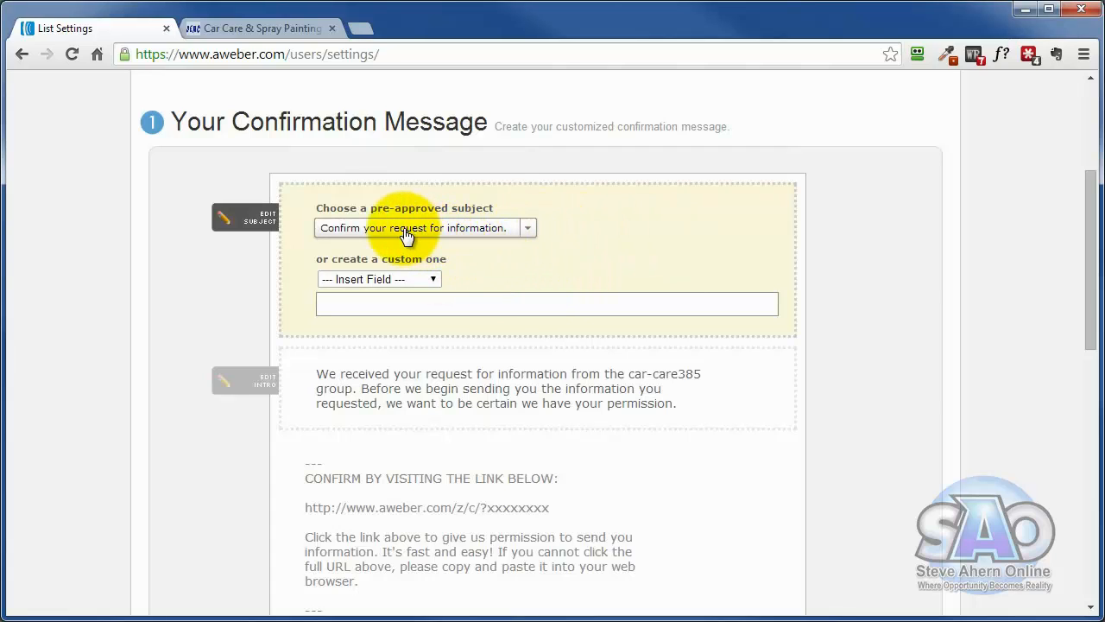
click(387, 304)
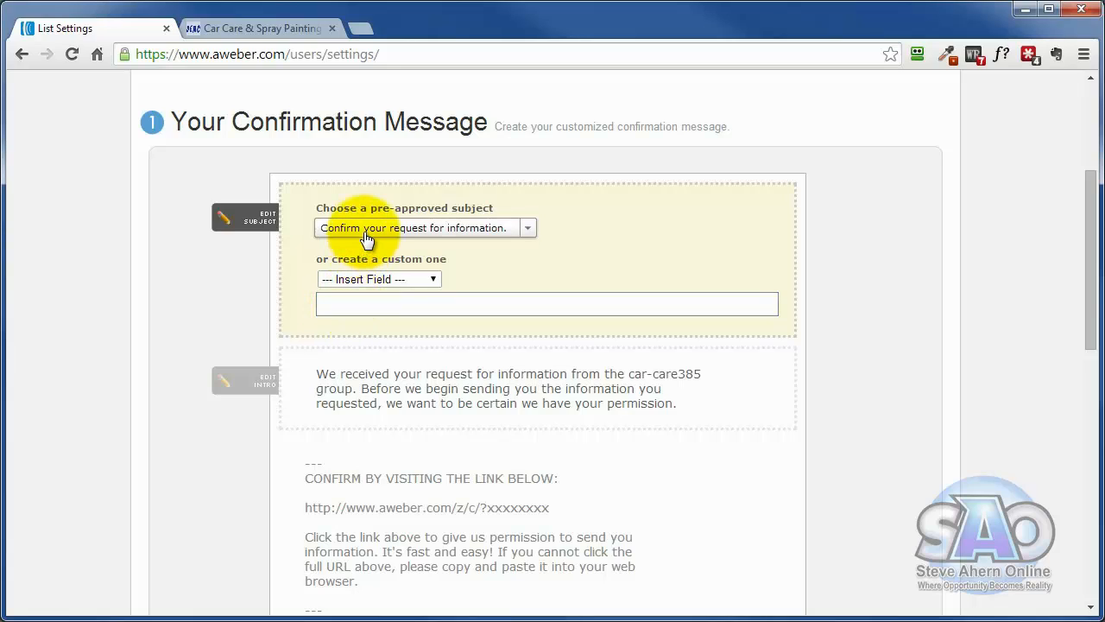
click(530, 229)
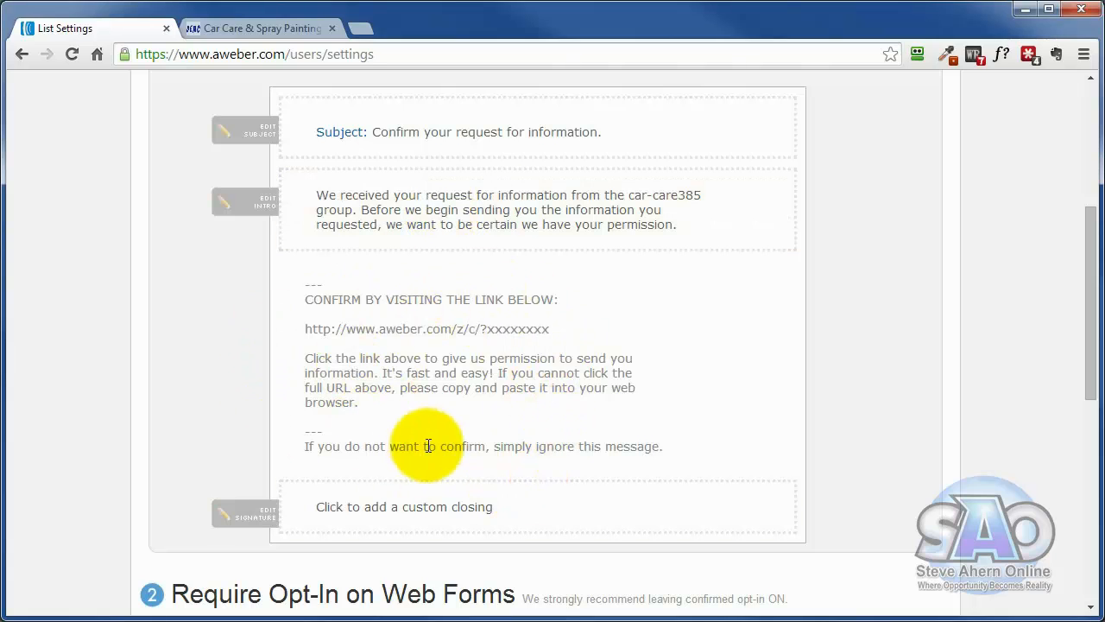
- Replace the placeholder closing of the confirmation message with "Thank you"
click(362, 512)
scroll(827, 283, down, 3)
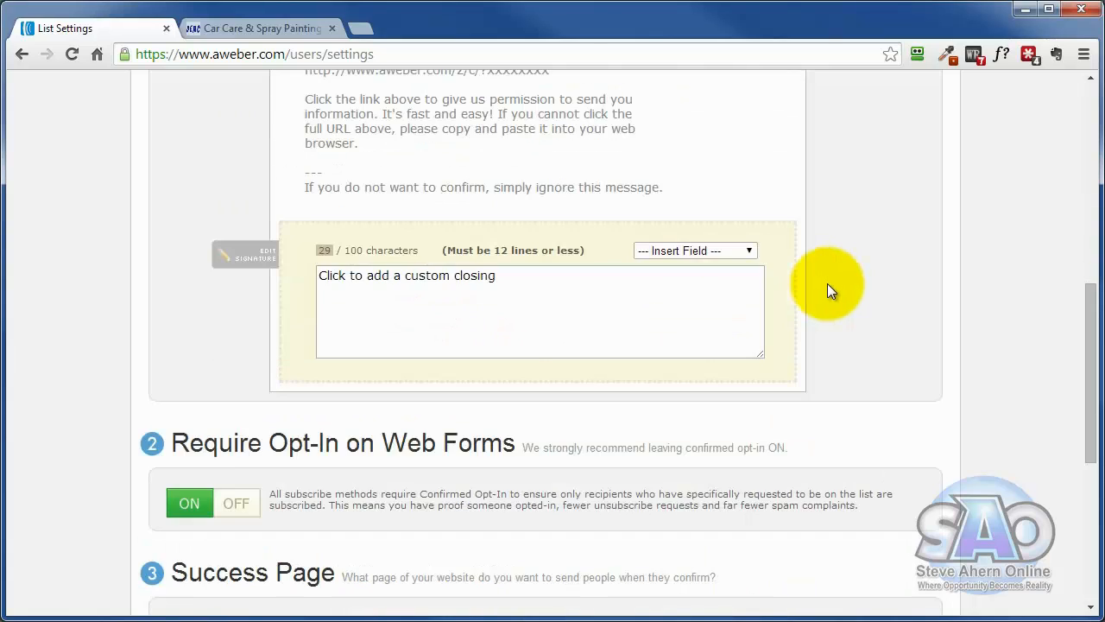
scroll(827, 283, up, 4)
scroll(358, 222, down, 4)
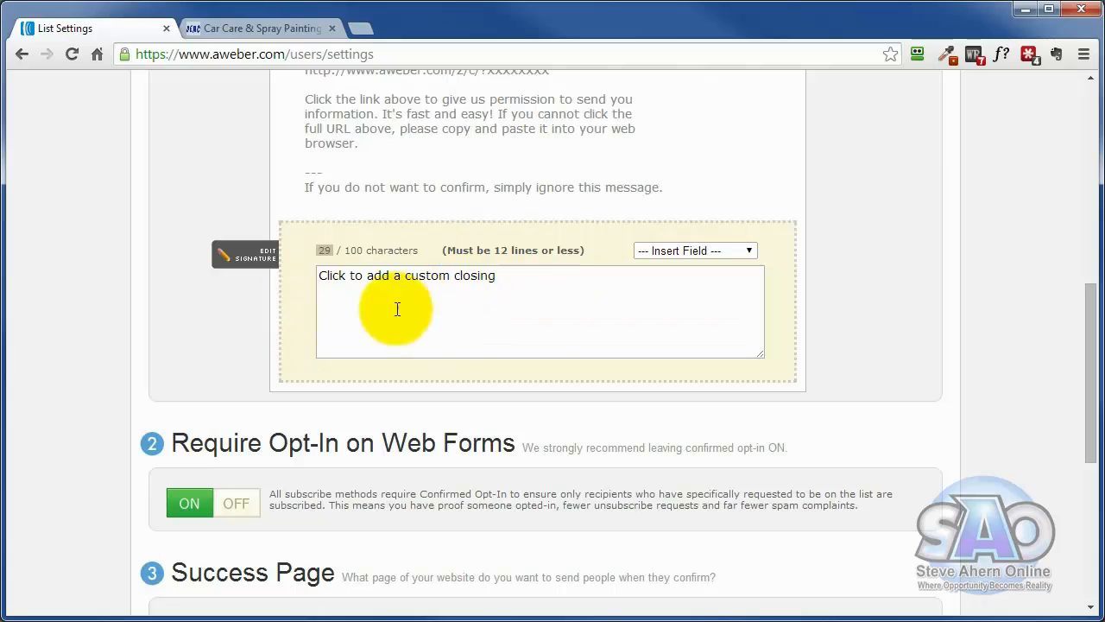
click(493, 314)
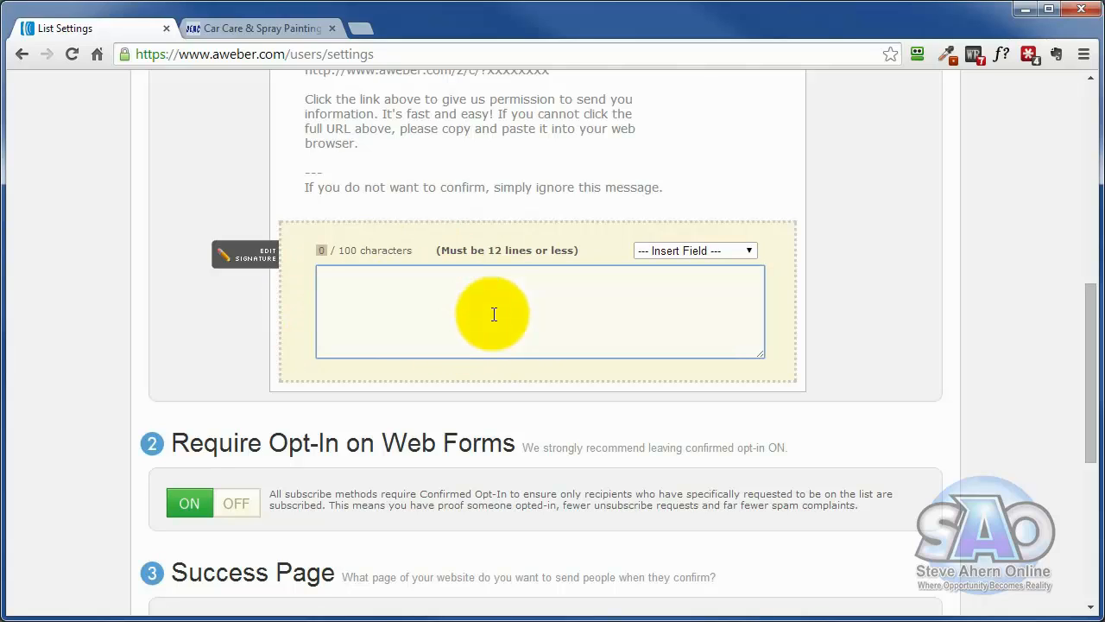
text(Thank you)
- Leave the confirmation success page URL blank and save the Confirmed Opt-In settings
scroll(493, 314, down, 3)
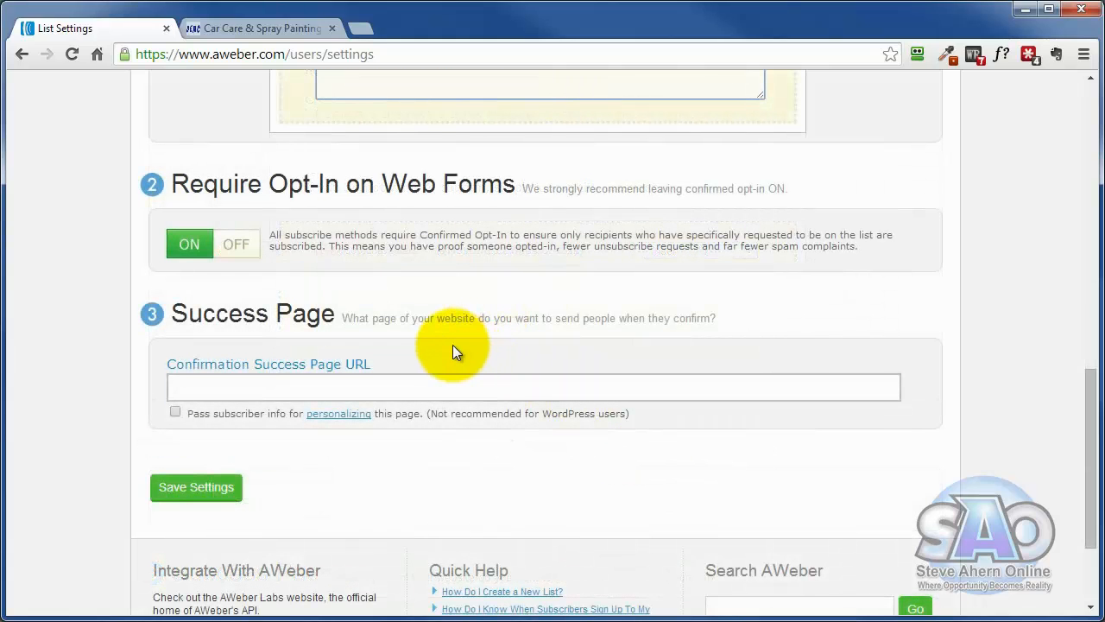
click(311, 387)
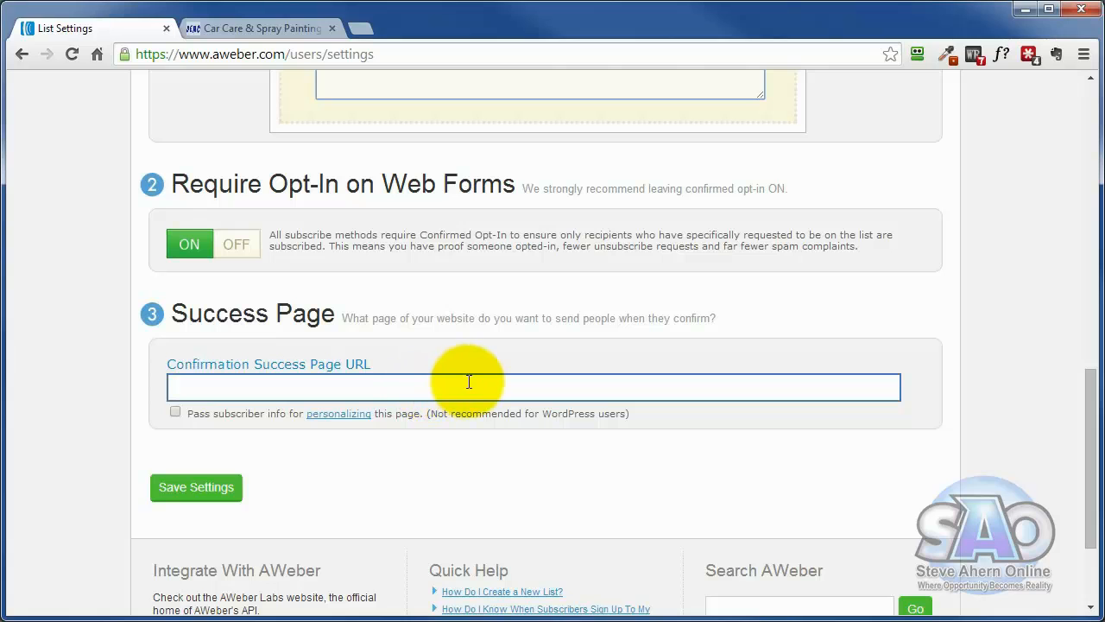
click(185, 485)
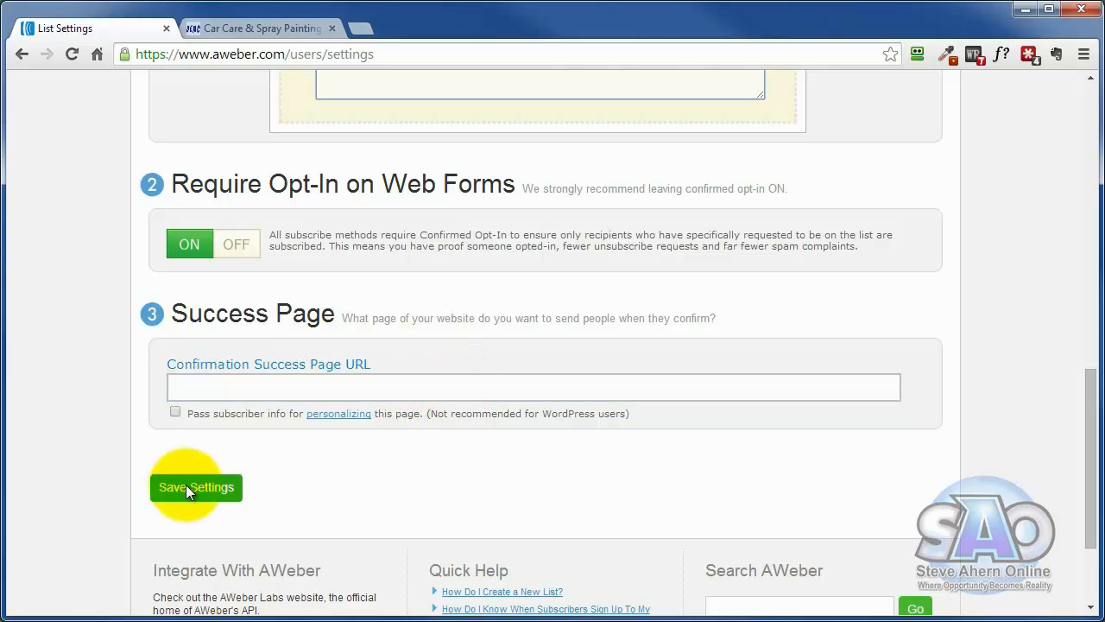
- Return to the account's home page and check the car-care385 entry in the list statistics
scroll(978, 449, up, 3)
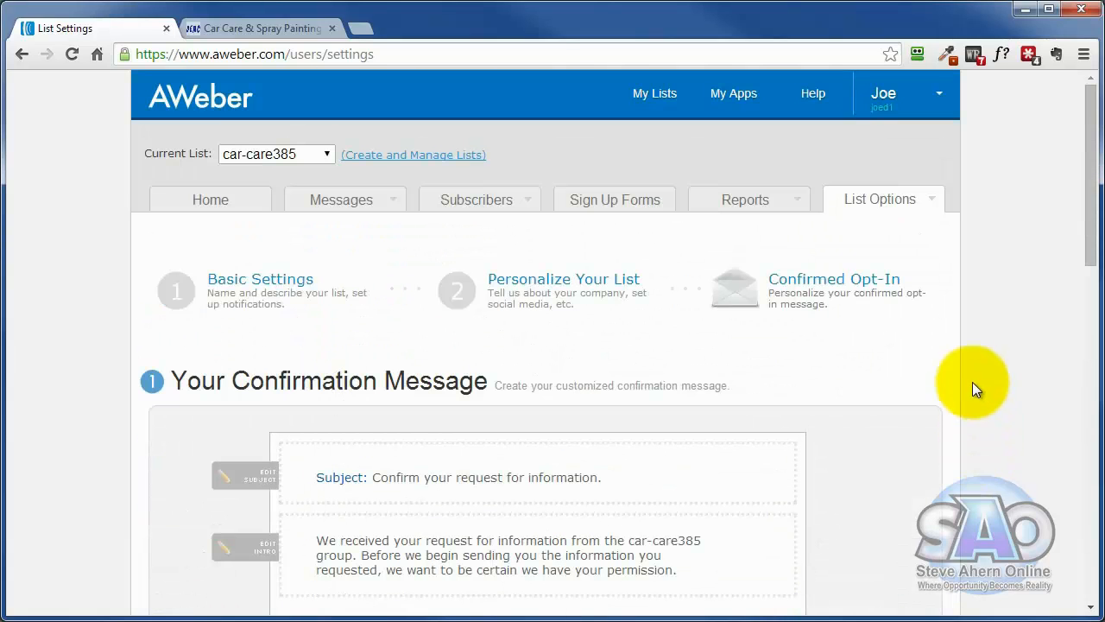
click(219, 205)
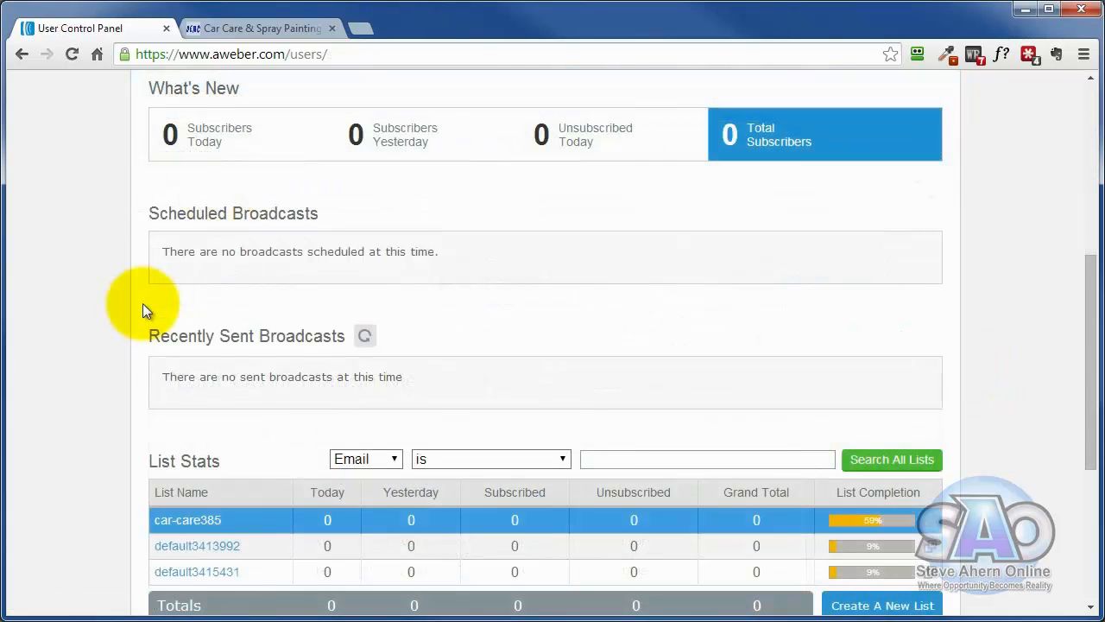
scroll(142, 303, down, 4)
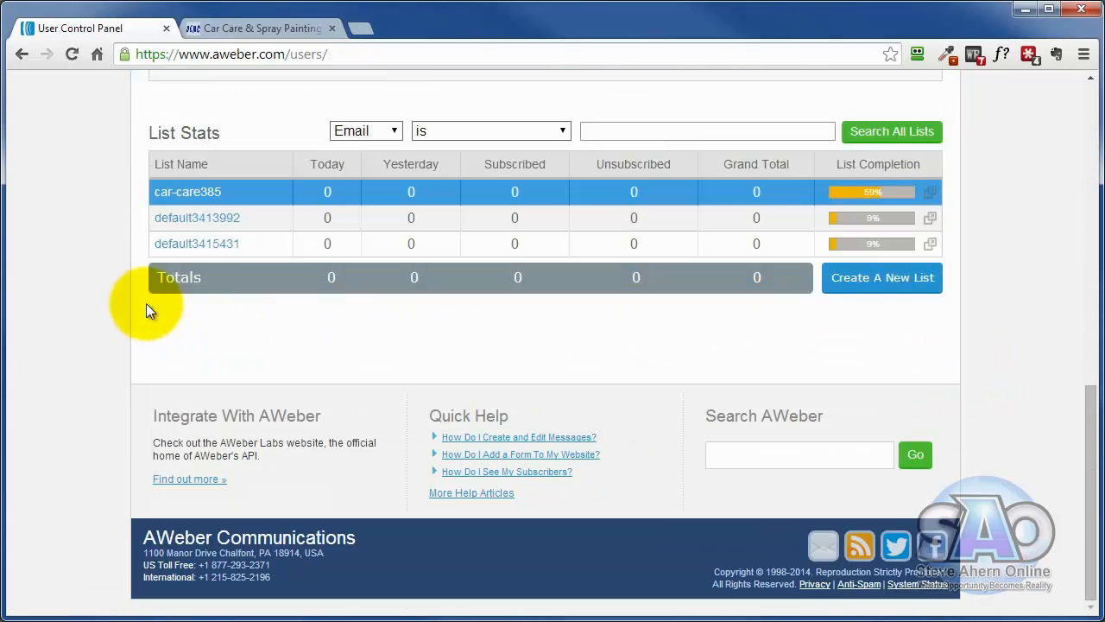